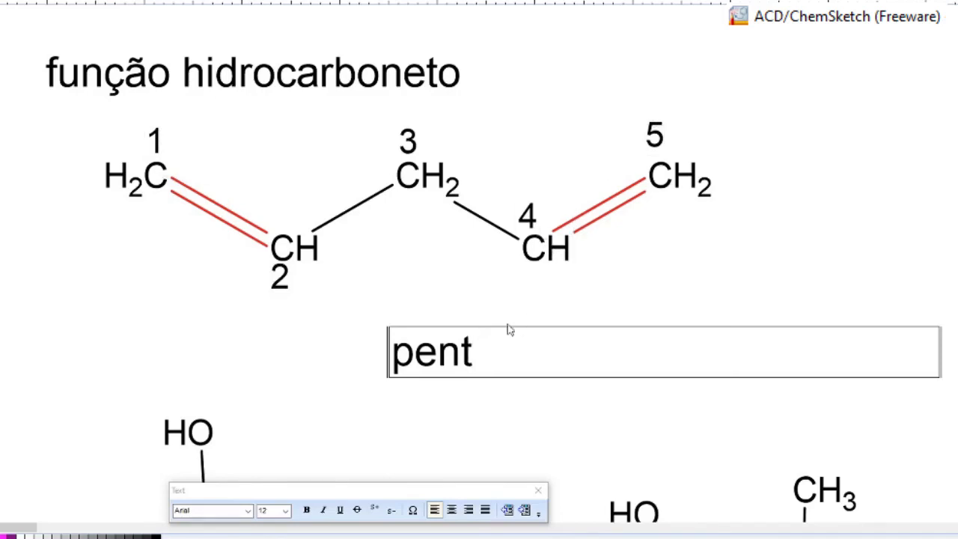
Step: Complete the name under the five-carbon diene chain so that it reads "pent-1,4-dieno"
{"action": "type", "text": "-1,4-"}
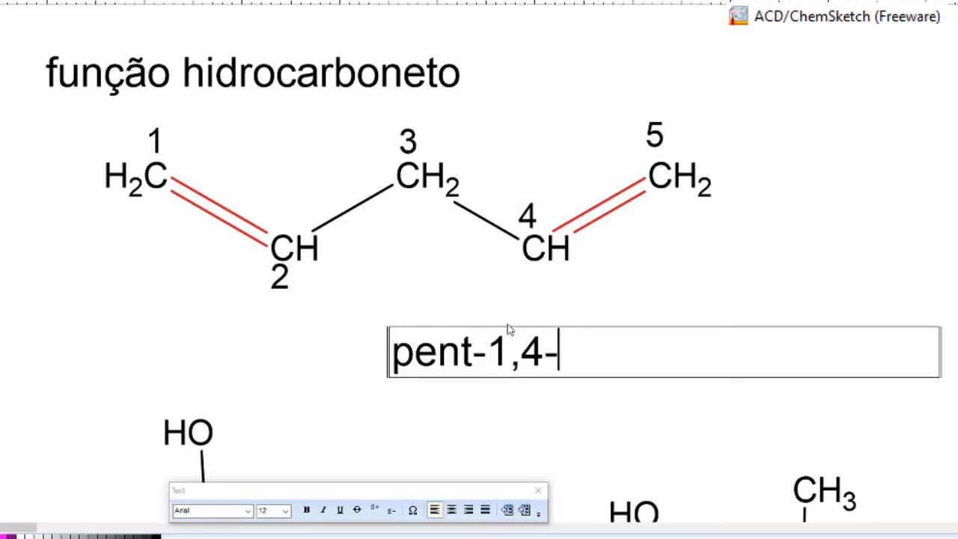
{"action": "type", "text": "dien"}
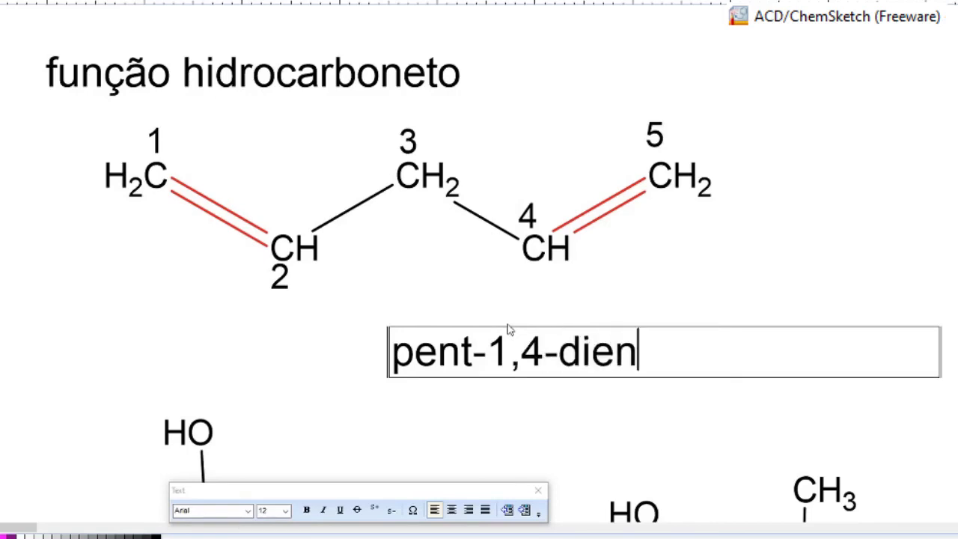
{"action": "type", "text": "o"}
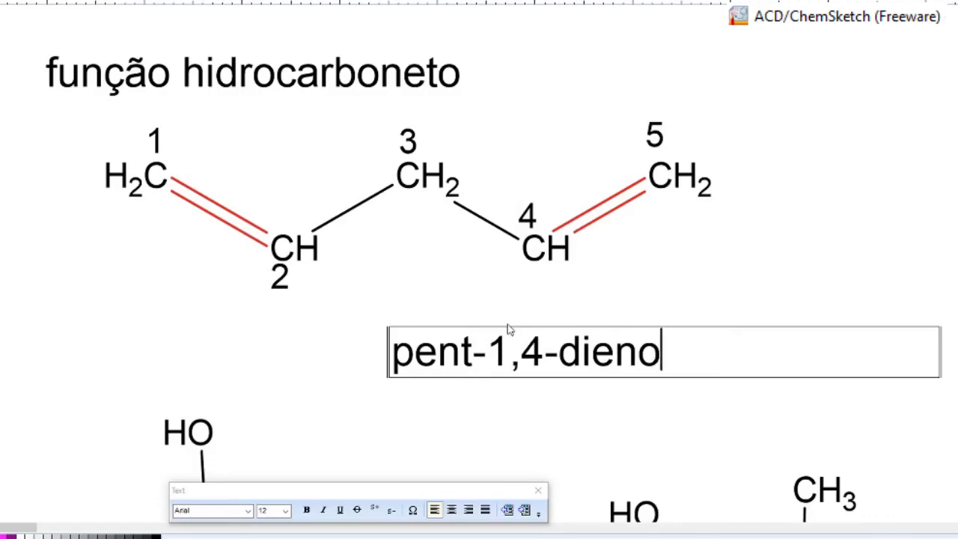
{"action": "left_click", "coordinate": [801, 386]}
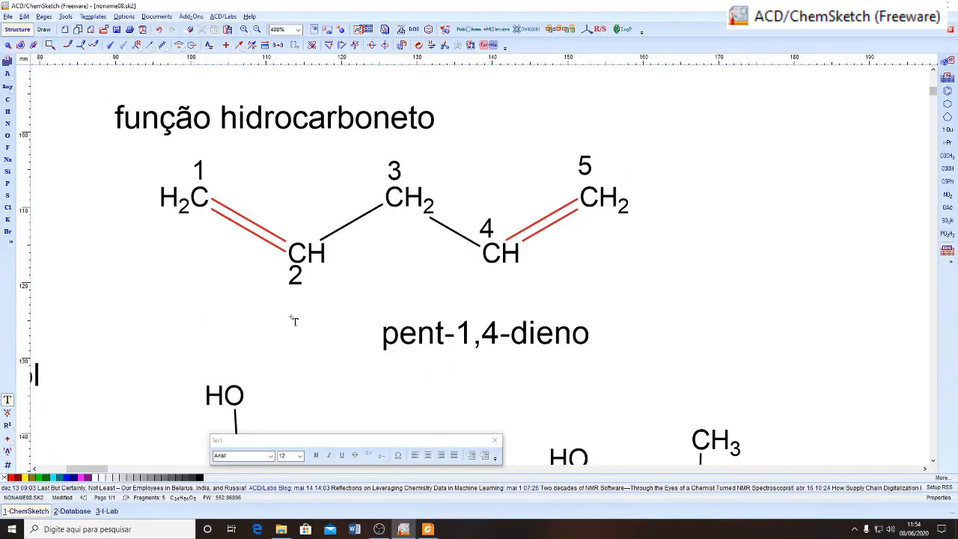
Step: Add the text label "função hidrocarboneto" just above the seven-membered ring with one double bond
{"action": "scroll", "coordinate": [294, 320], "scroll_direction": "down", "scroll_amount": 5}
{"action": "scroll", "coordinate": [291, 320], "scroll_direction": "down", "scroll_amount": 3}
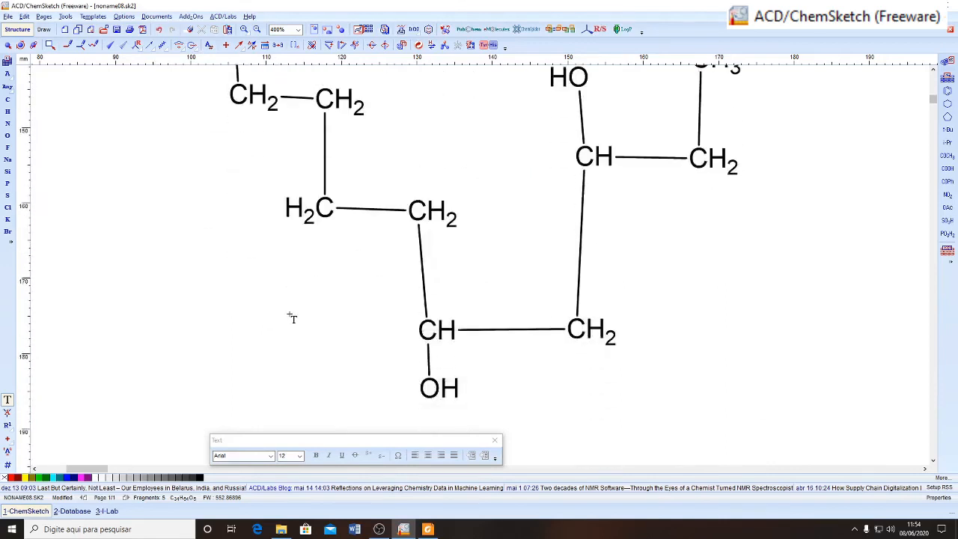
{"action": "left_click_drag", "start_coordinate": [111, 467], "coordinate": [42, 469]}
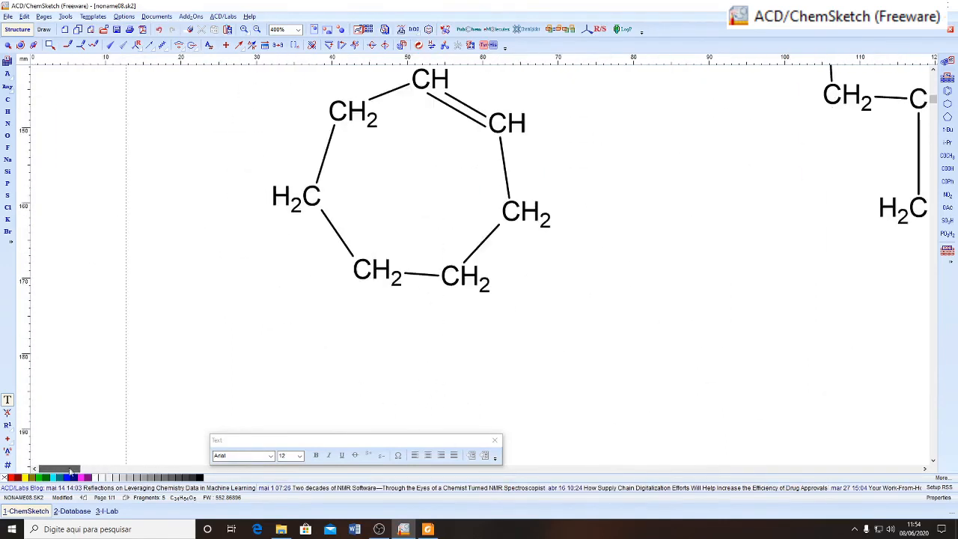
{"action": "scroll", "coordinate": [602, 368], "scroll_direction": "up", "scroll_amount": 2}
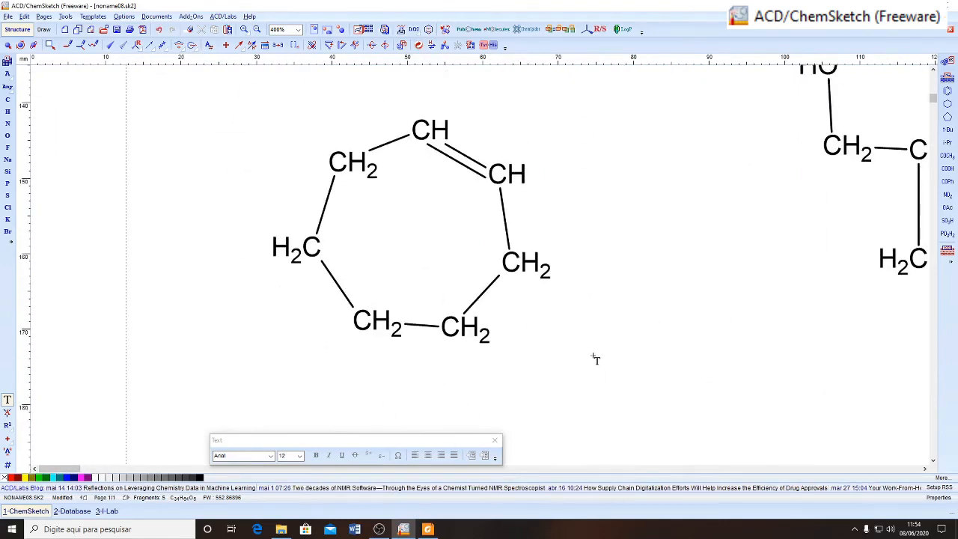
{"action": "scroll", "coordinate": [595, 359], "scroll_direction": "up", "scroll_amount": 1}
{"action": "scroll", "coordinate": [595, 359], "scroll_direction": "down", "scroll_amount": 3}
{"action": "scroll", "coordinate": [593, 357], "scroll_direction": "up", "scroll_amount": 2}
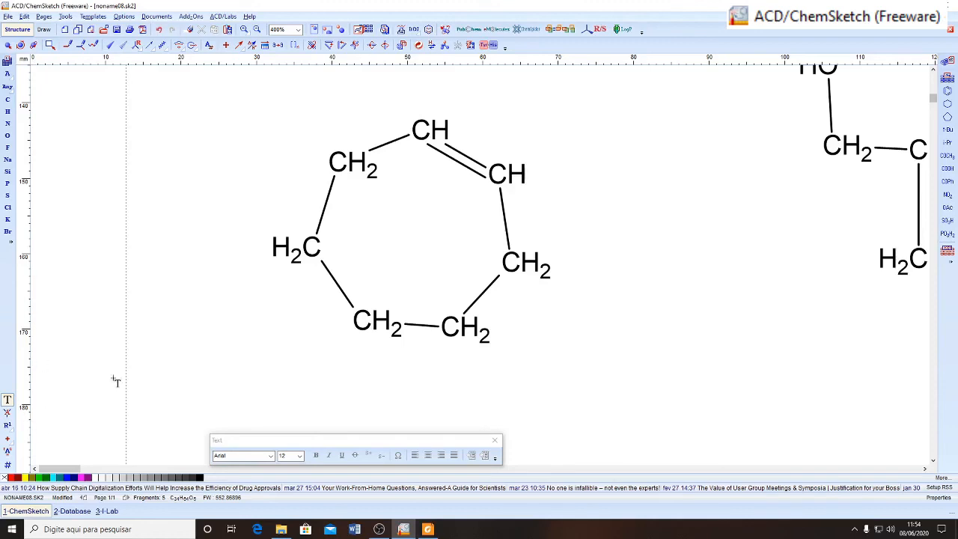
{"action": "left_click", "coordinate": [232, 86]}
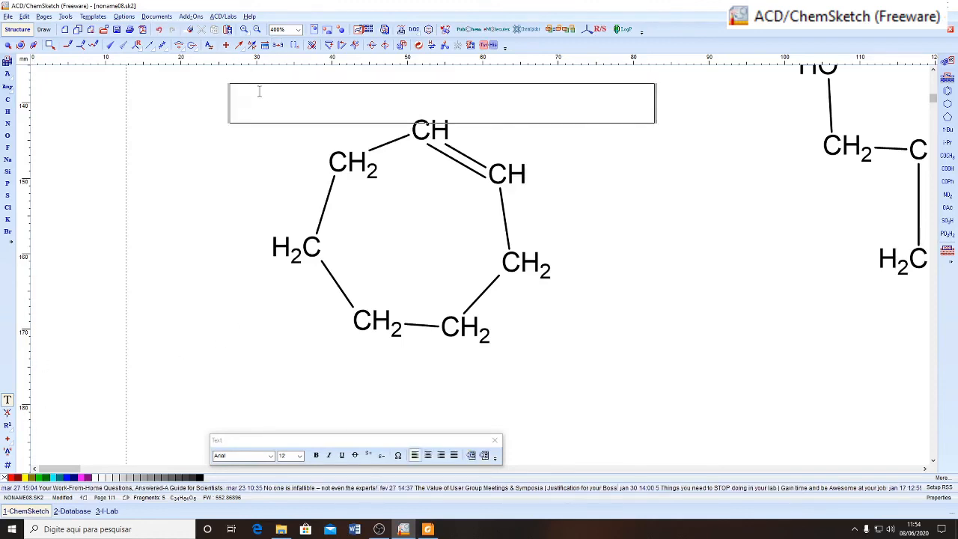
{"action": "type", "text": "função h"}
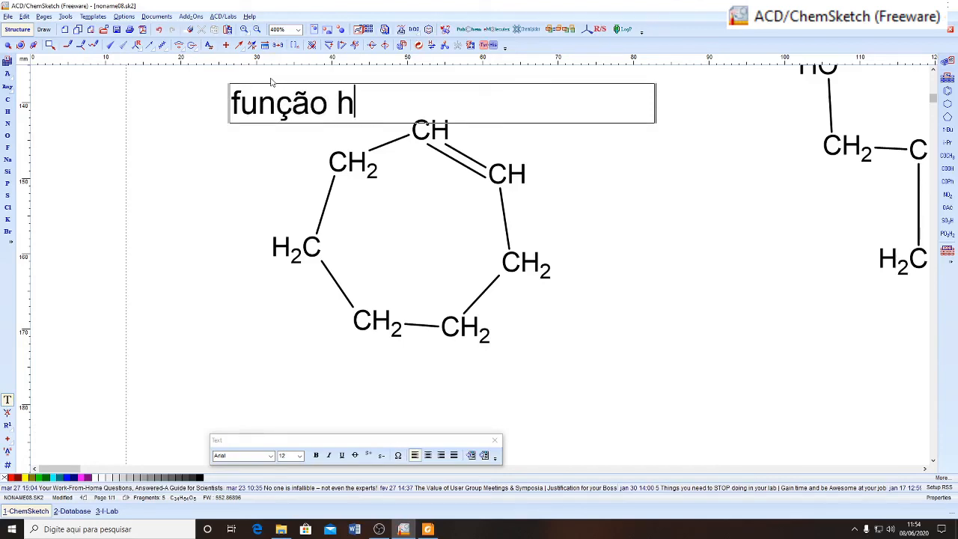
{"action": "type", "text": "idroca"}
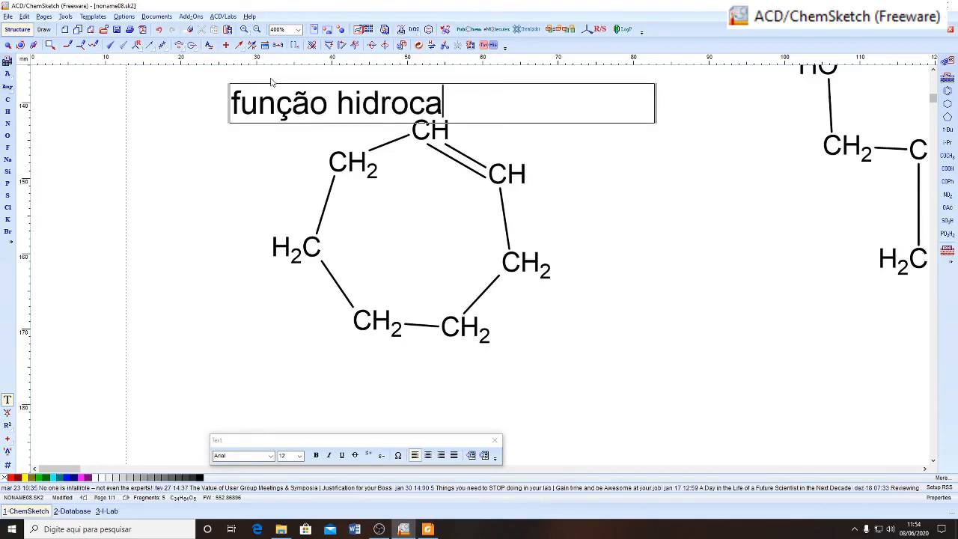
{"action": "type", "text": "rbonet"}
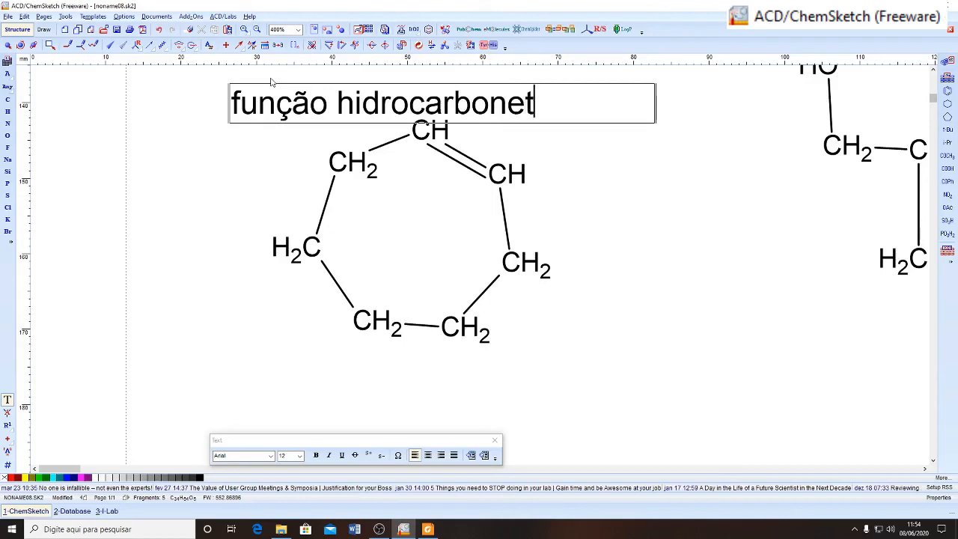
{"action": "type", "text": "o"}
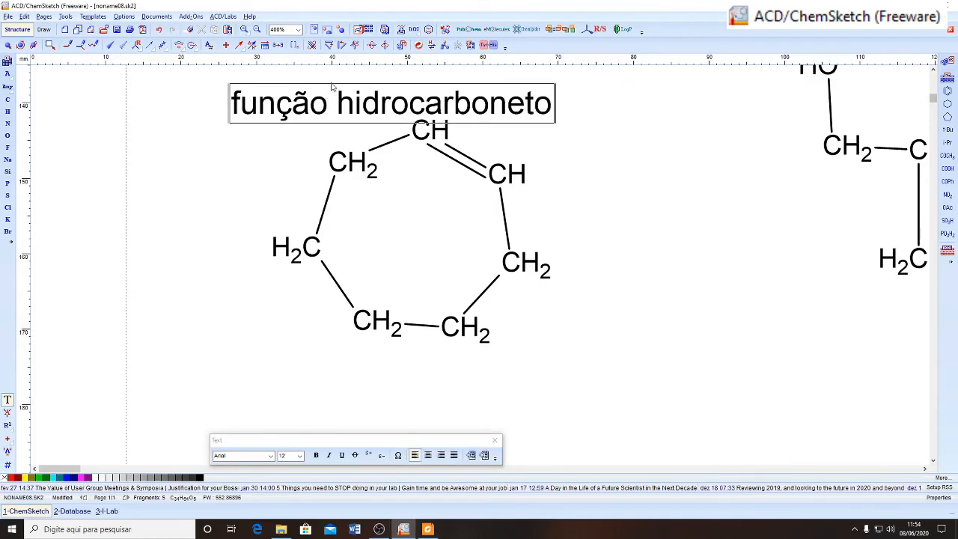
Step: Move the "função hidrocarboneto" label slightly up and to the left, clear of the ring's upper CH
{"action": "left_click", "coordinate": [333, 96]}
{"action": "double_click", "coordinate": [305, 94]}
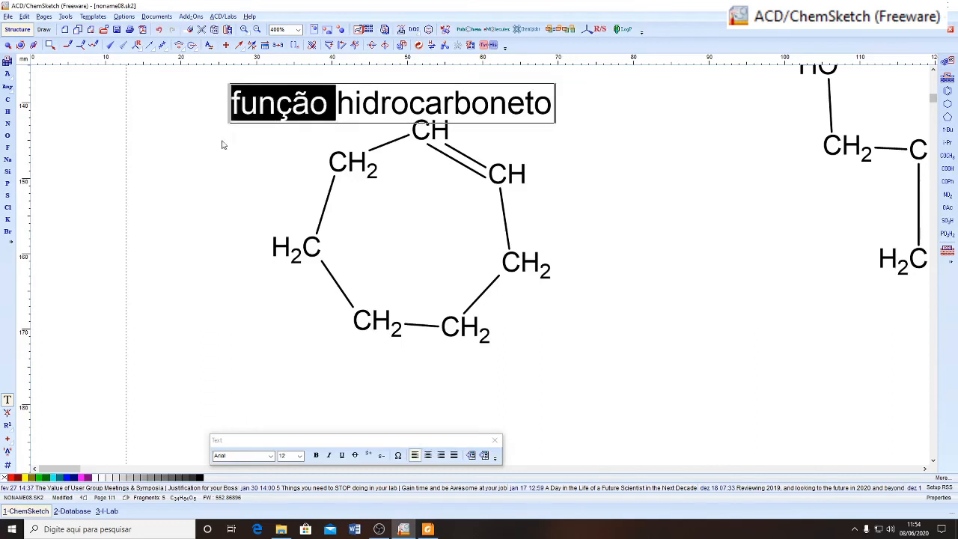
{"action": "left_click", "coordinate": [222, 143]}
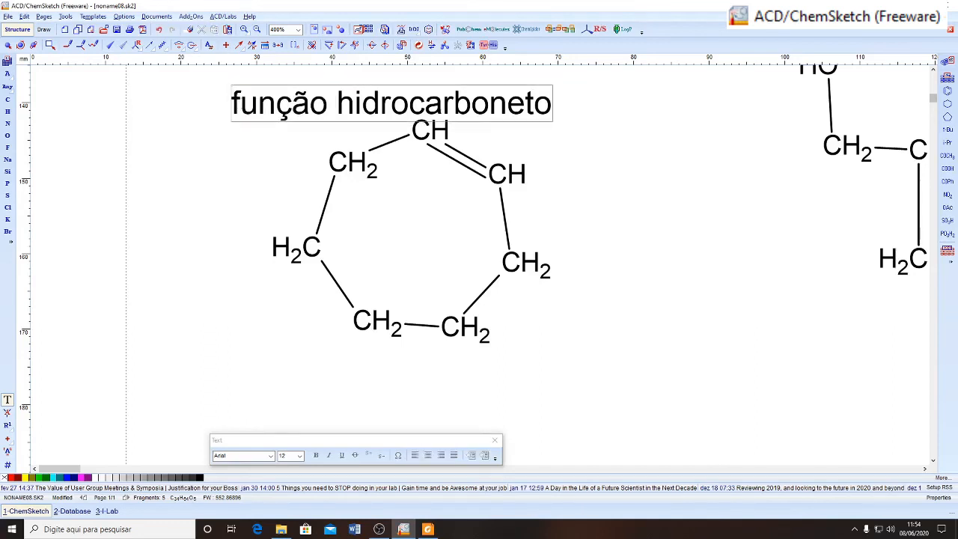
{"action": "left_click", "coordinate": [229, 95]}
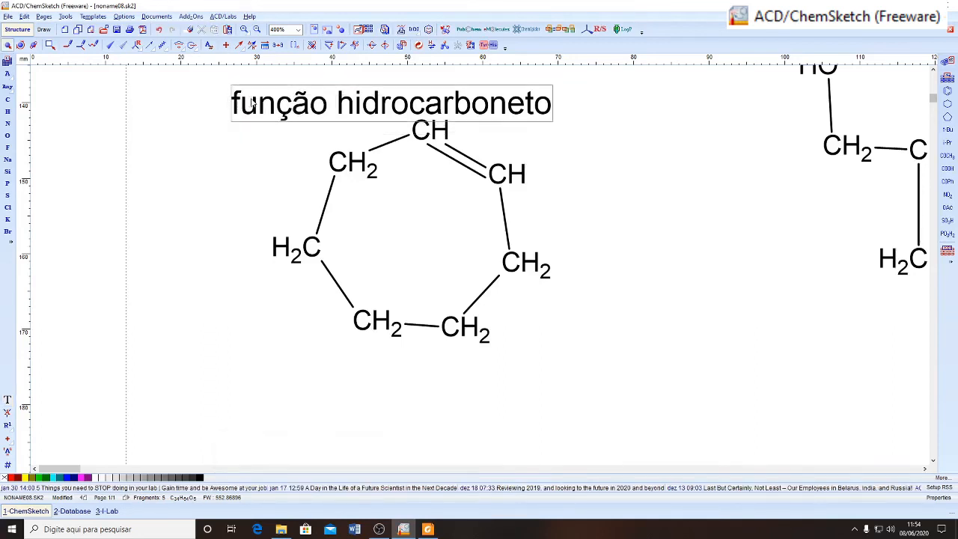
{"action": "left_click_drag", "start_coordinate": [253, 103], "coordinate": [211, 89]}
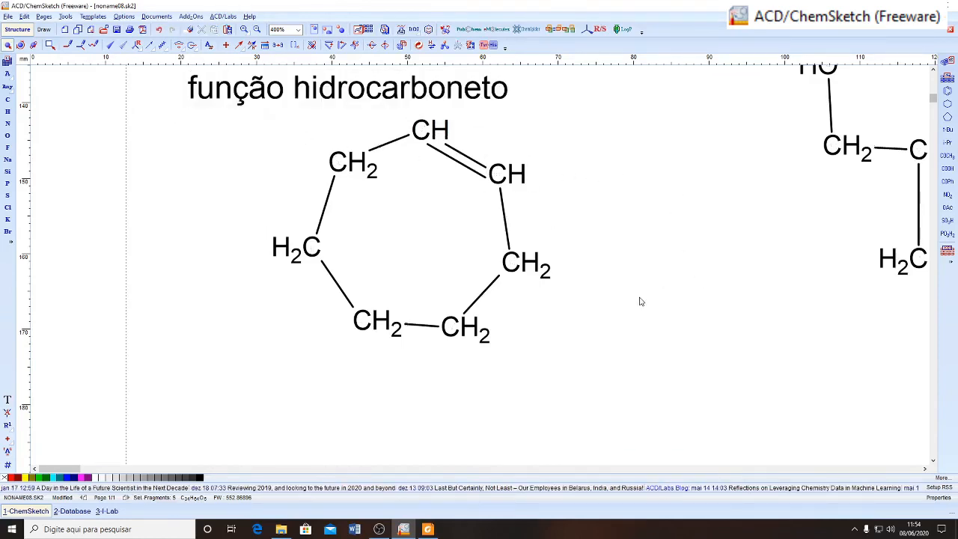
Step: Move the "função hidrocarboneto" label from above the seven-membered ring to the empty area below it
{"action": "double_click", "coordinate": [271, 104]}
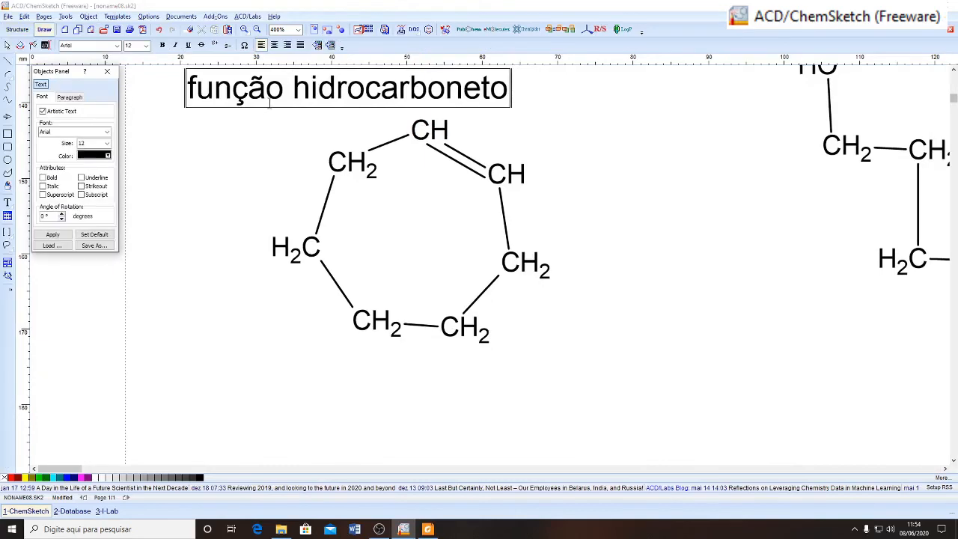
{"action": "left_click", "coordinate": [107, 71]}
{"action": "left_click_drag", "start_coordinate": [319, 90], "coordinate": [381, 90]}
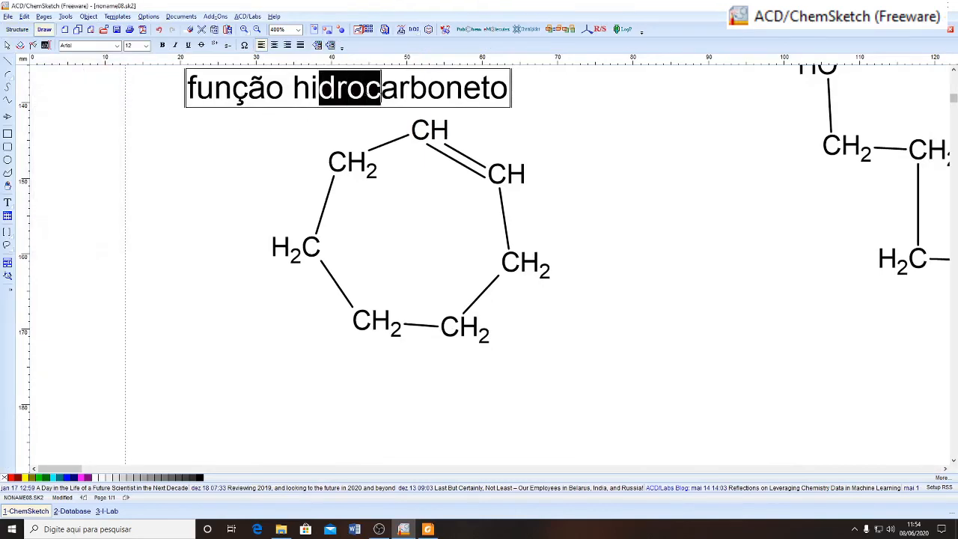
{"action": "left_click", "coordinate": [250, 112]}
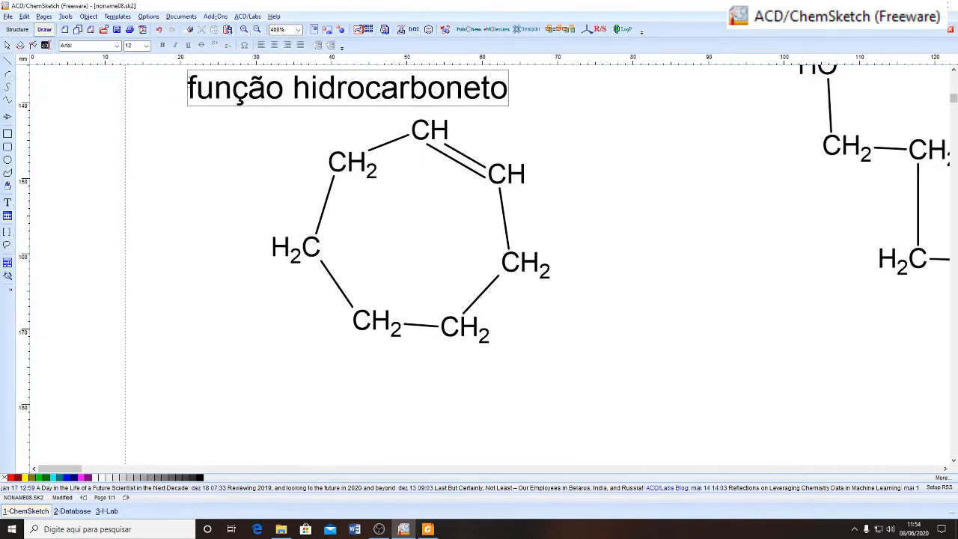
{"action": "left_click", "coordinate": [212, 76]}
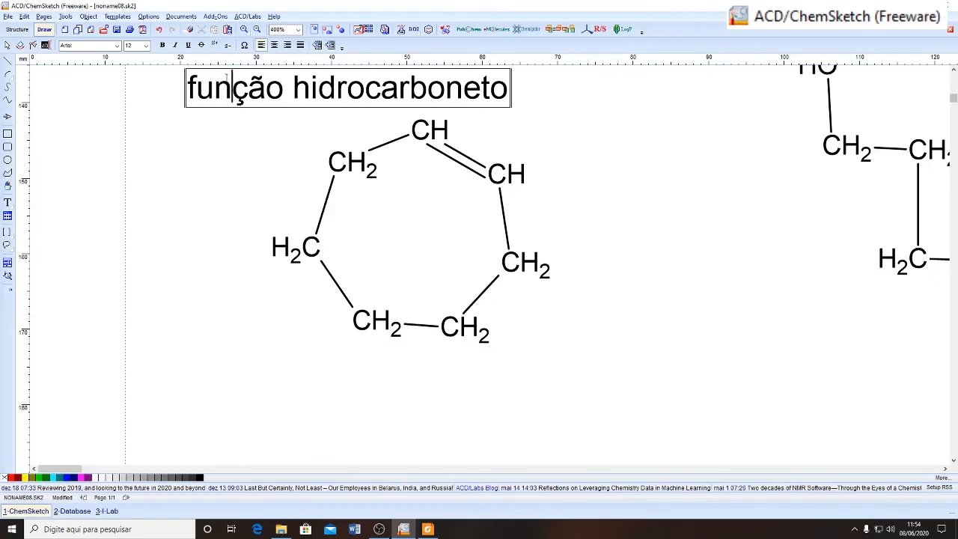
{"action": "left_click", "coordinate": [215, 86]}
{"action": "left_click_drag", "start_coordinate": [217, 92], "coordinate": [238, 408]}
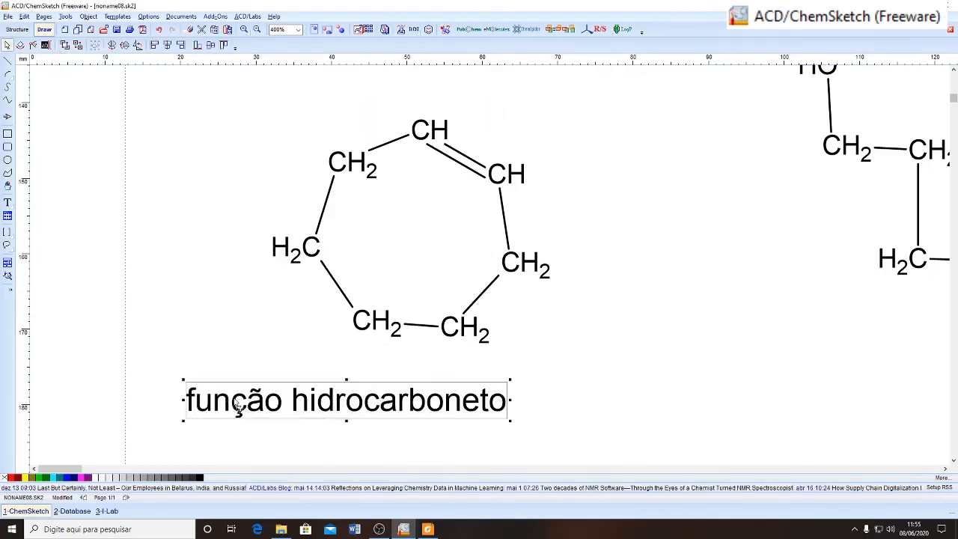
{"action": "left_click", "coordinate": [586, 393]}
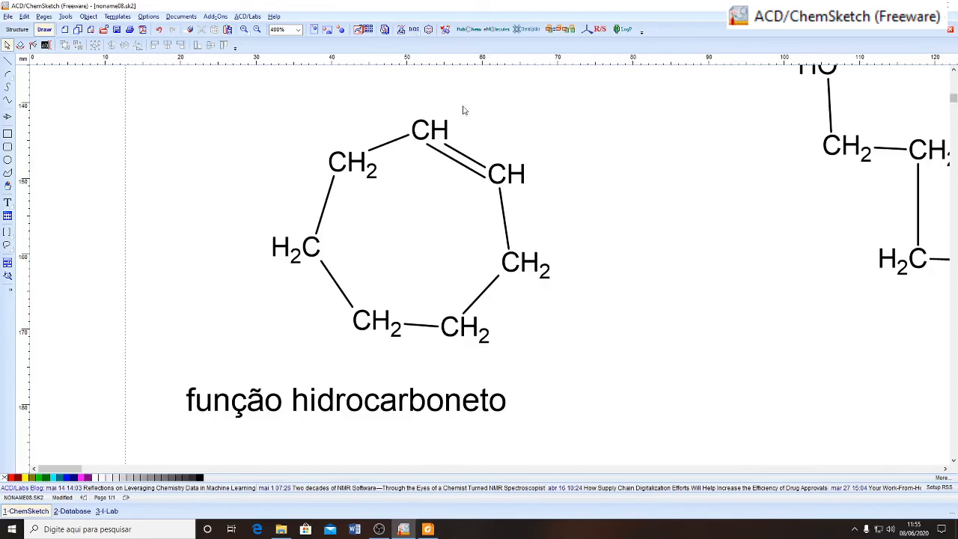
Step: Colour the double bond of the seven-membered ring red
{"action": "left_click", "coordinate": [465, 161]}
{"action": "left_click", "coordinate": [644, 165]}
{"action": "left_click_drag", "start_coordinate": [456, 164], "coordinate": [460, 177]}
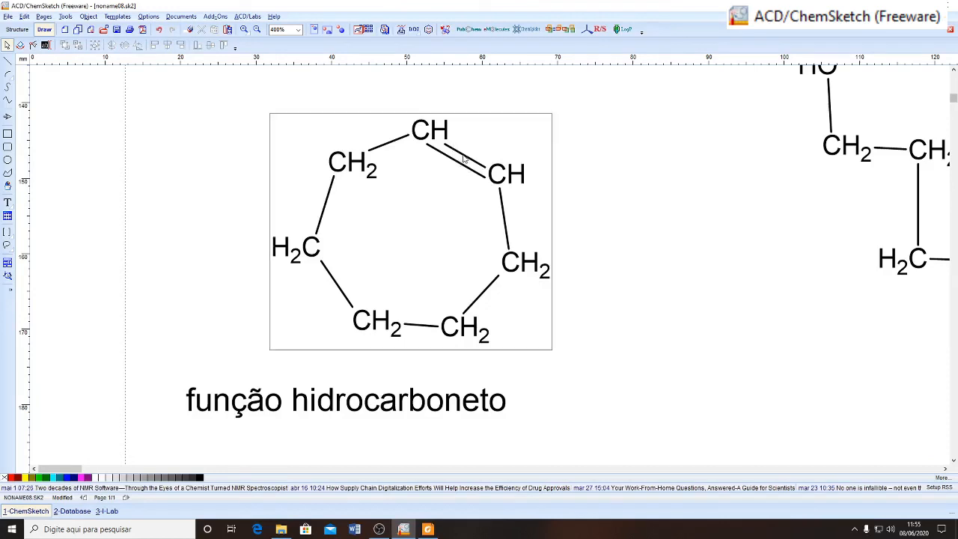
{"action": "right_click", "coordinate": [462, 154]}
{"action": "left_click", "coordinate": [666, 163]}
{"action": "right_click", "coordinate": [649, 263]}
Step: Number the ring carbons 1 to 7 clockwise in free numbering mode, starting at the upper CH of the double bond
{"action": "left_click", "coordinate": [17, 29]}
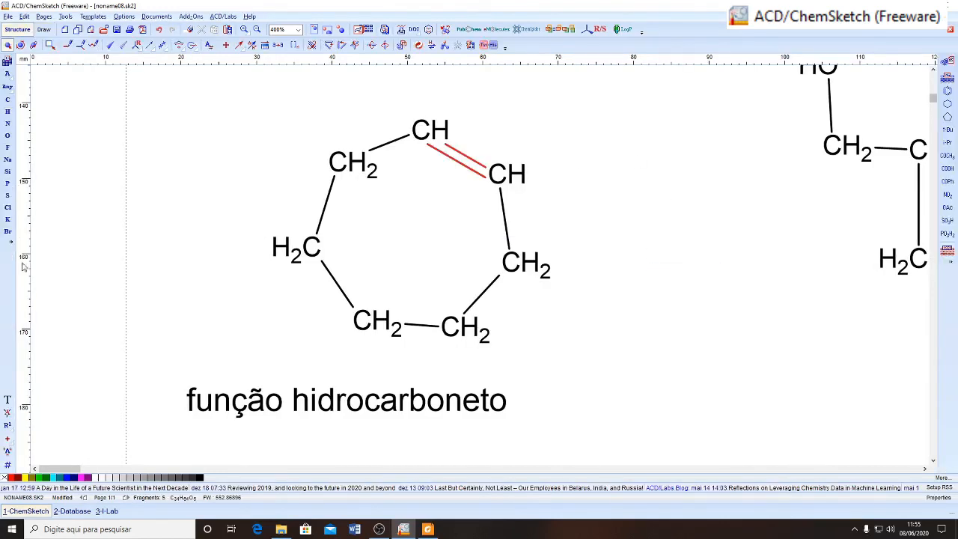
{"action": "left_click", "coordinate": [9, 466]}
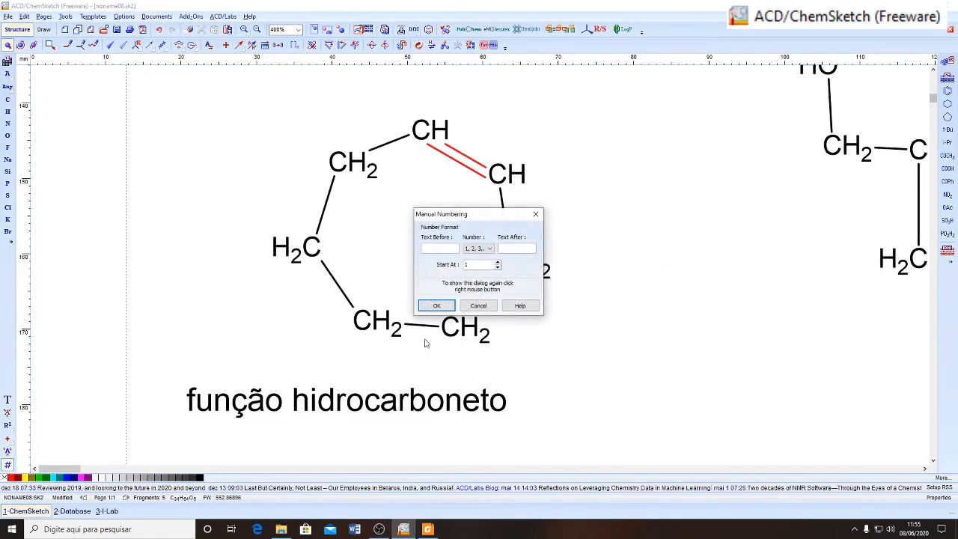
{"action": "left_click", "coordinate": [437, 306]}
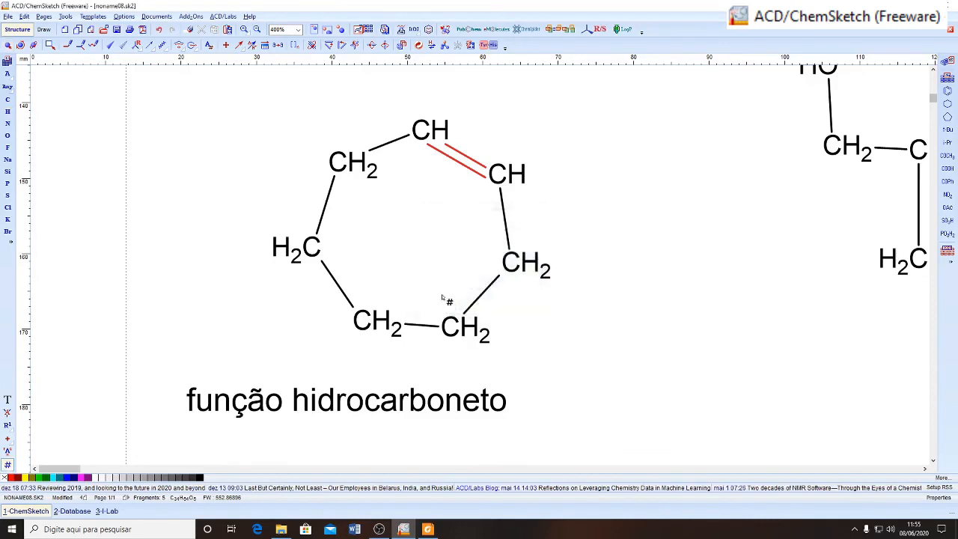
{"action": "left_click", "coordinate": [423, 106]}
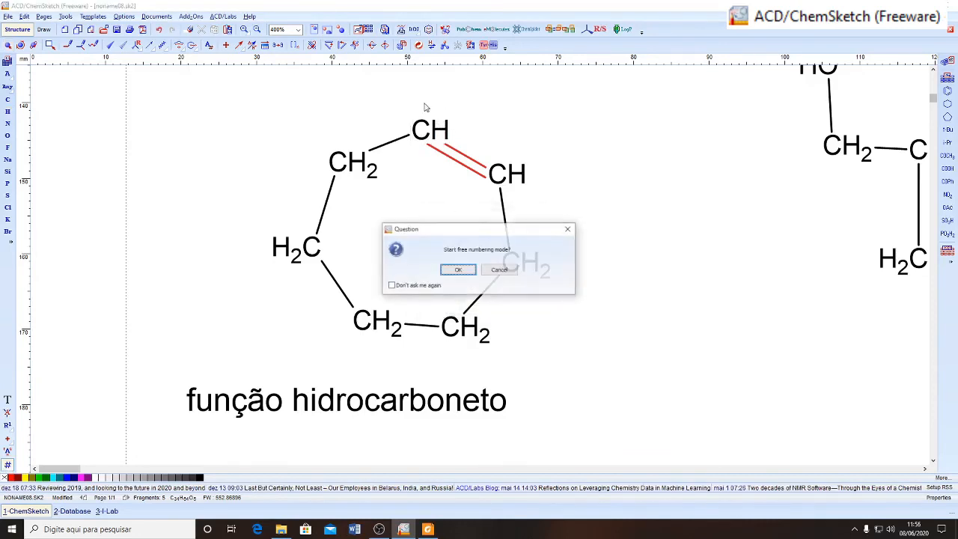
{"action": "left_click", "coordinate": [455, 269]}
{"action": "left_click", "coordinate": [507, 161]}
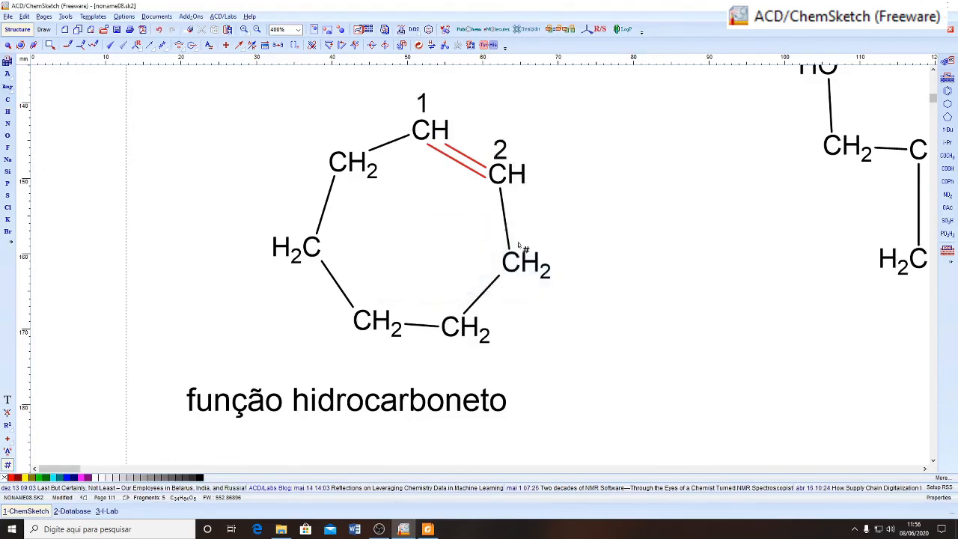
{"action": "left_click", "coordinate": [498, 258]}
{"action": "left_click", "coordinate": [447, 308]}
{"action": "left_click", "coordinate": [371, 304]}
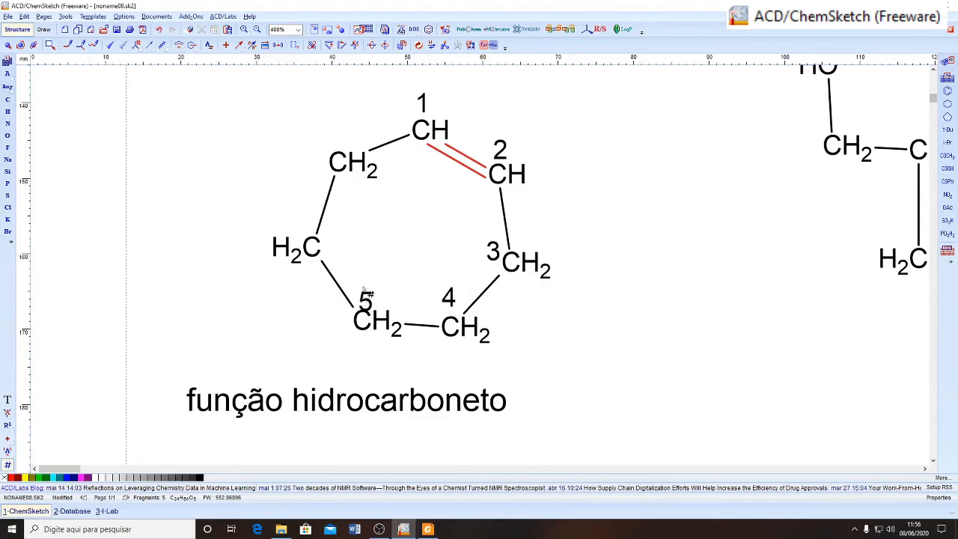
{"action": "left_click", "coordinate": [303, 221]}
{"action": "left_click", "coordinate": [333, 142]}
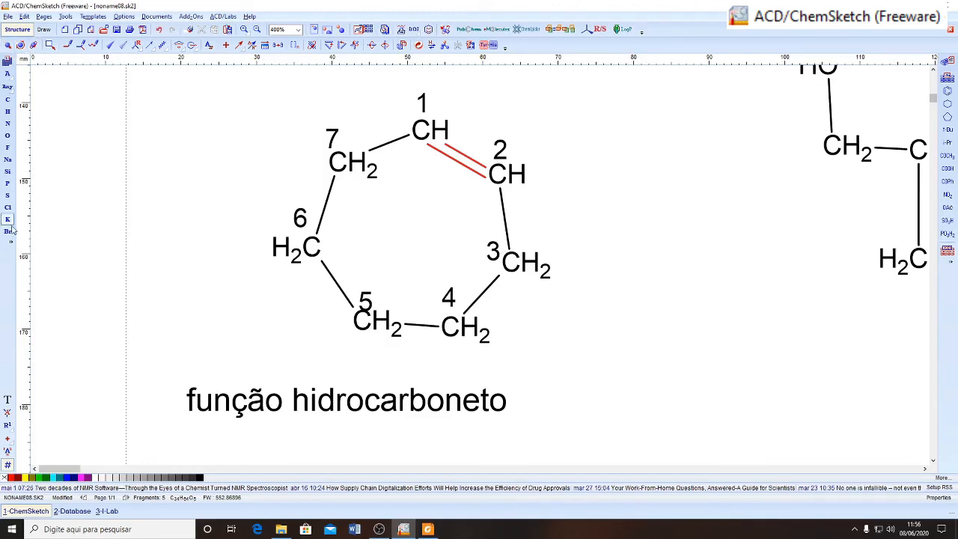
{"action": "left_click", "coordinate": [8, 400]}
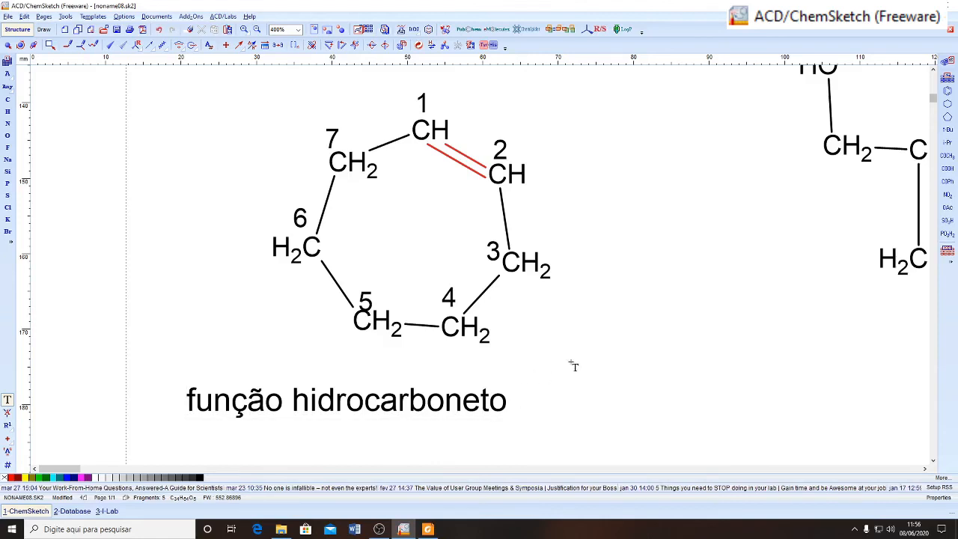
{"action": "left_click", "coordinate": [172, 80]}
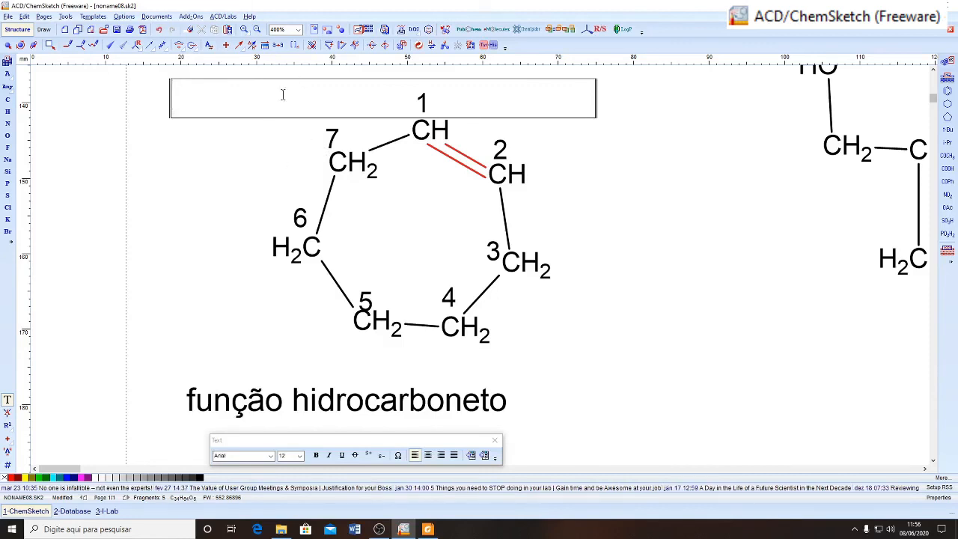
{"action": "left_click", "coordinate": [547, 386]}
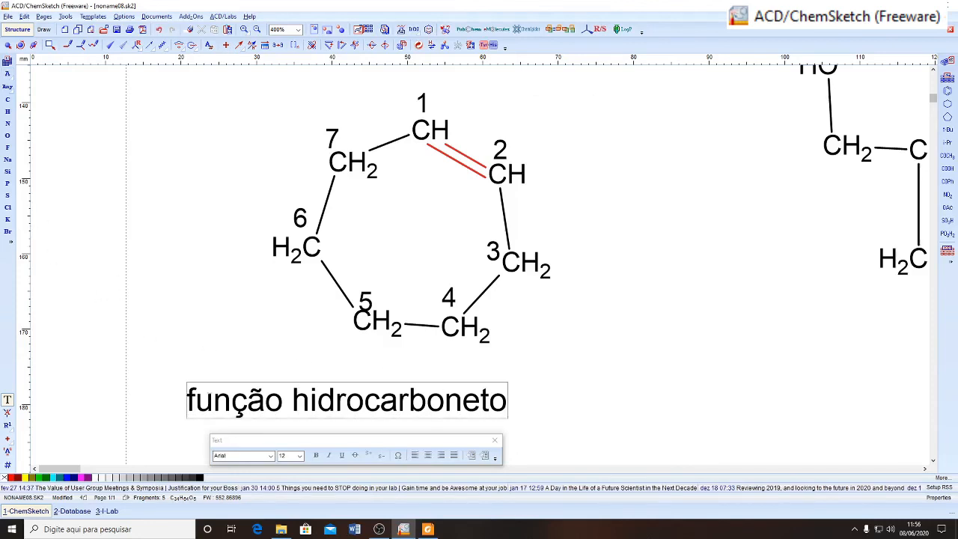
Step: Move the "função hidrocarboneto" label from below the seven-membered ring to the free space on its right side
{"action": "double_click", "coordinate": [213, 401]}
{"action": "left_click", "coordinate": [306, 383]}
{"action": "left_click", "coordinate": [228, 331]}
{"action": "left_click_drag", "start_coordinate": [302, 401], "coordinate": [673, 336]}
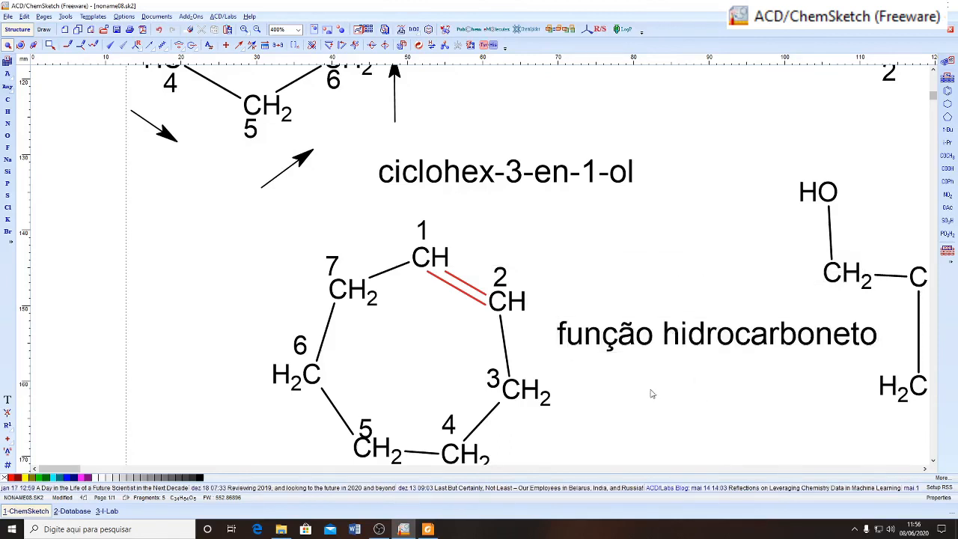
Step: Add the name "ciclohept-1-eno" as a text label in the empty area below the seven-membered ring
{"action": "scroll", "coordinate": [641, 367], "scroll_direction": "down", "scroll_amount": 5}
{"action": "scroll", "coordinate": [608, 344], "scroll_direction": "up", "scroll_amount": 2}
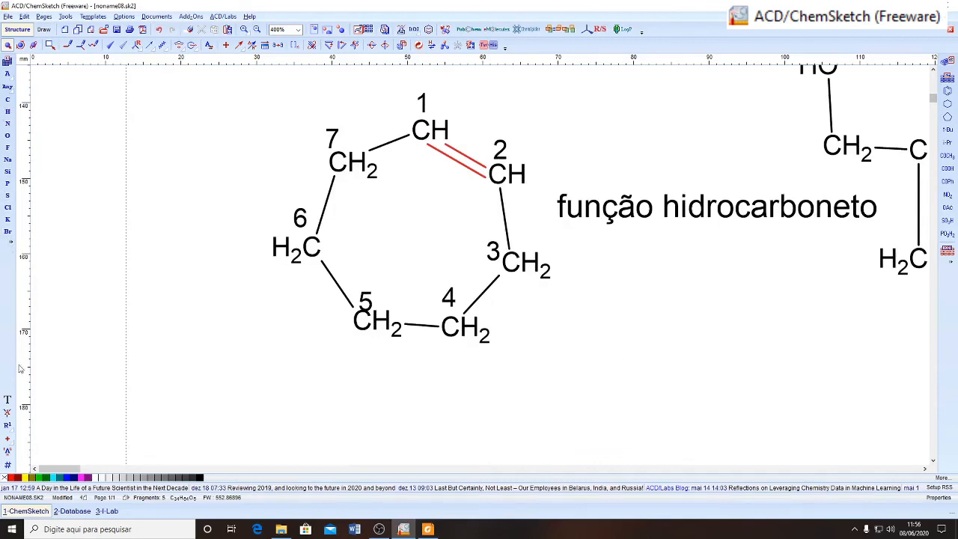
{"action": "left_click", "coordinate": [7, 400]}
{"action": "left_click", "coordinate": [357, 396]}
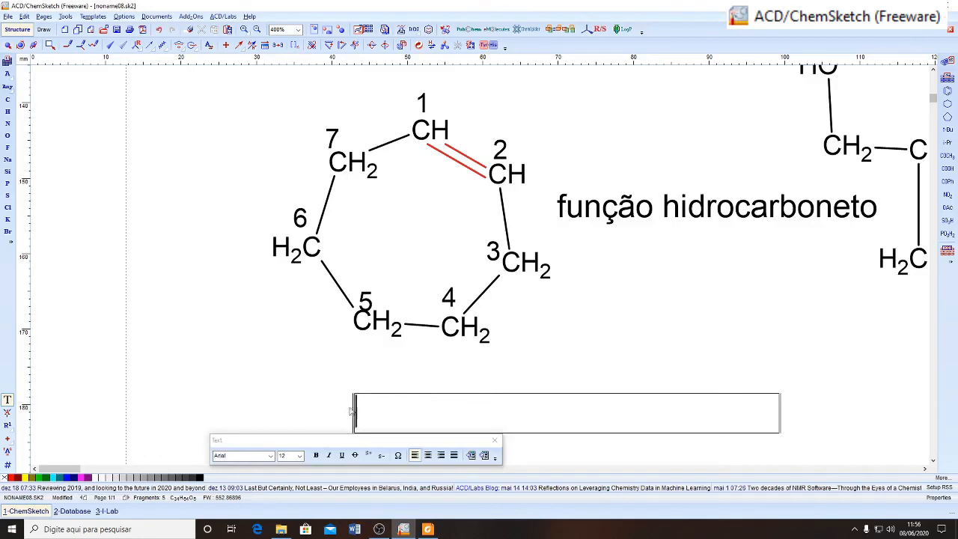
{"action": "left_click", "coordinate": [268, 369]}
{"action": "left_click", "coordinate": [242, 375]}
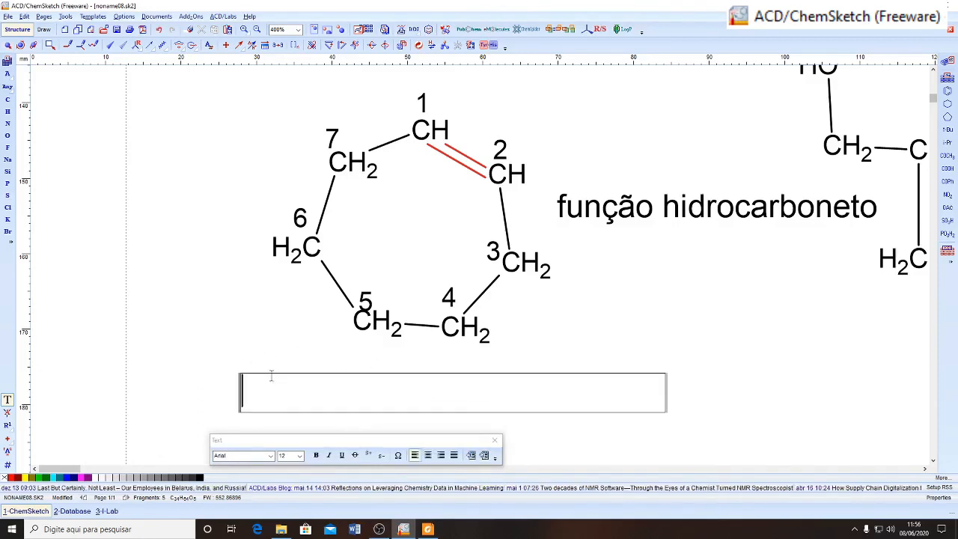
{"action": "type", "text": "ciclohept"}
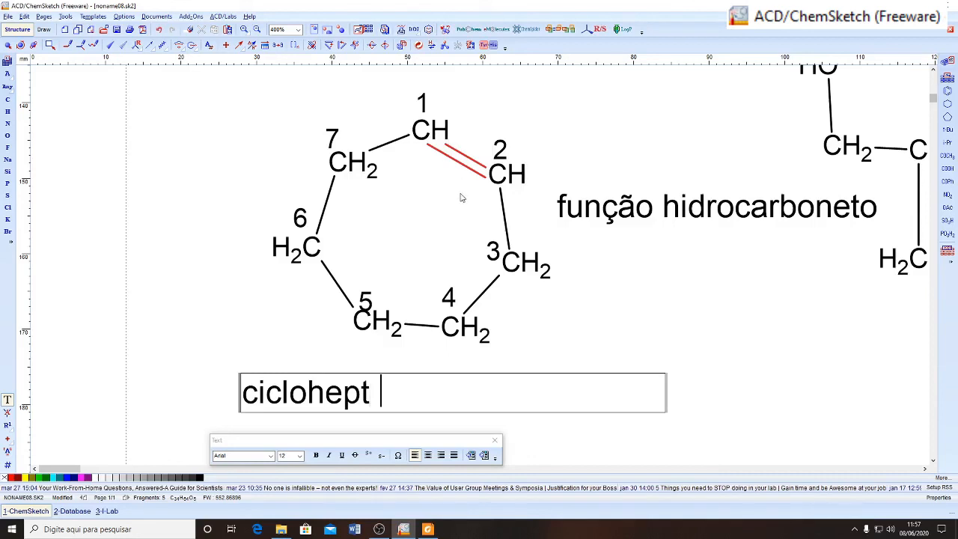
{"action": "key", "text": "BackSpace"}
{"action": "type", "text": "-1"}
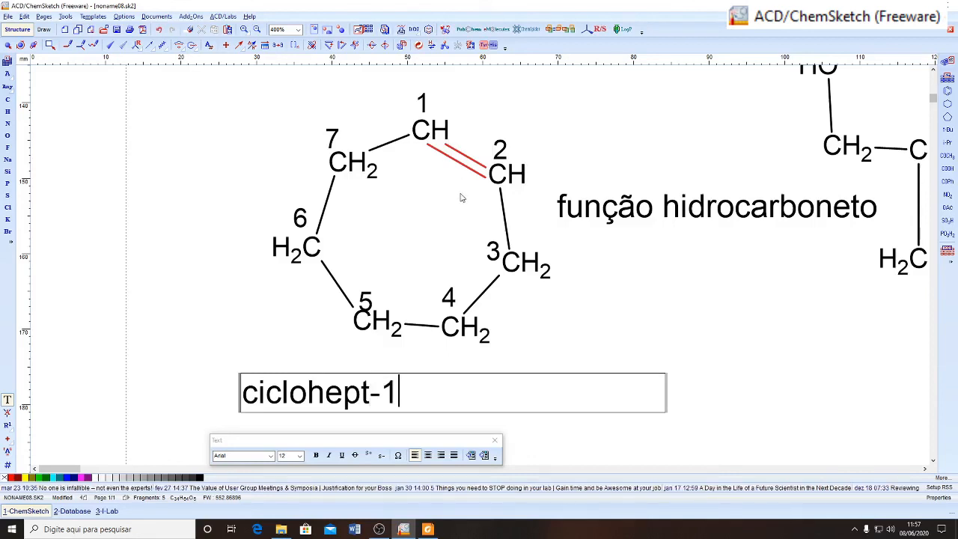
{"action": "type", "text": "-eno"}
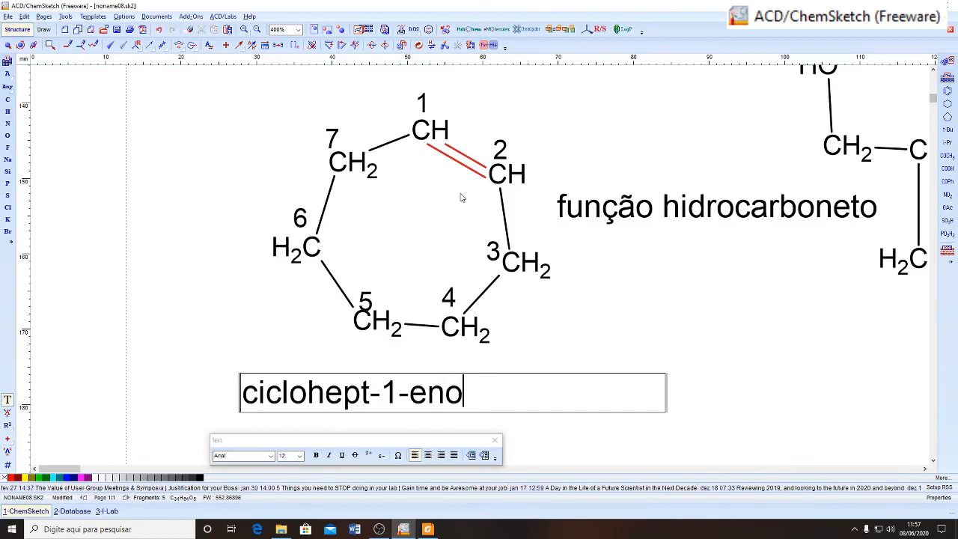
{"action": "left_click", "coordinate": [684, 306]}
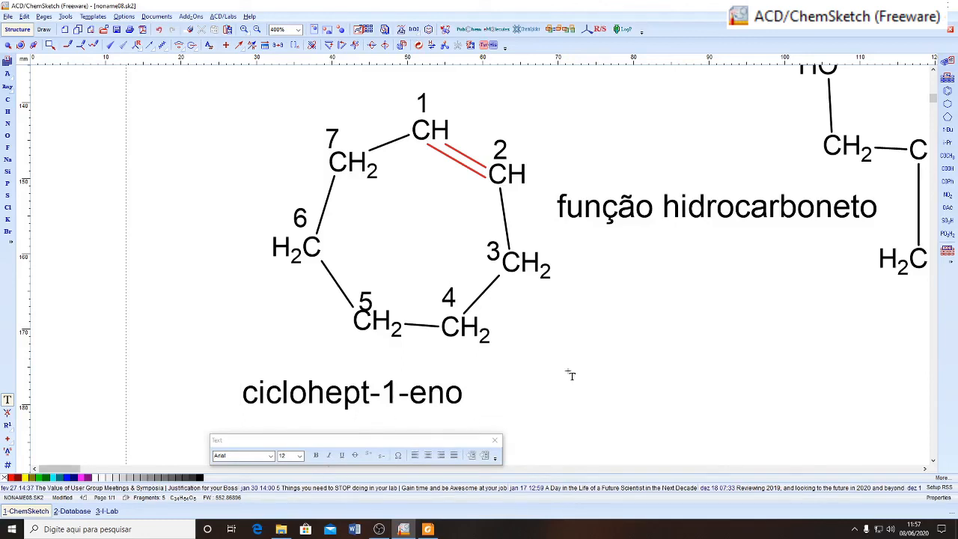
{"action": "mouse_move", "coordinate": [427, 530]}
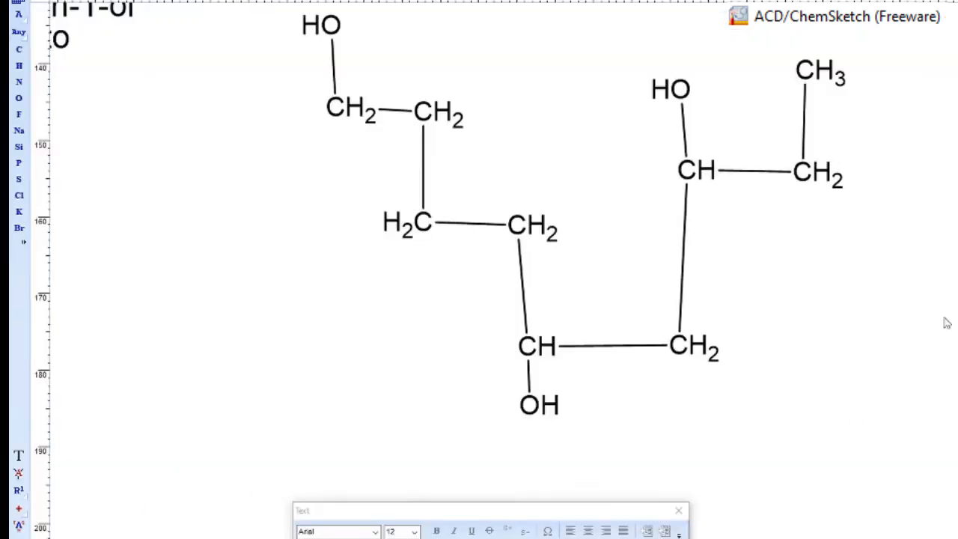
{"action": "left_click", "coordinate": [534, 284]}
{"action": "left_click", "coordinate": [18, 534]}
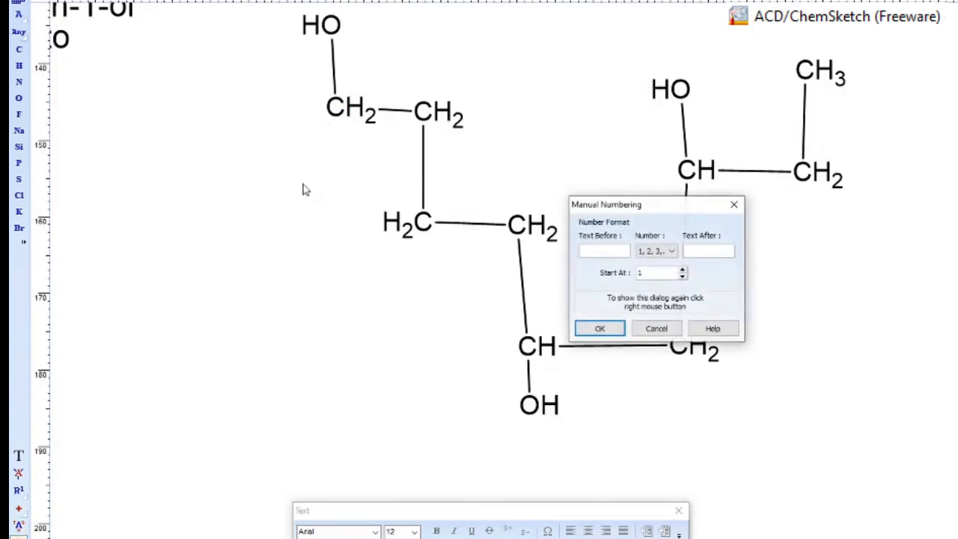
{"action": "left_click", "coordinate": [597, 328]}
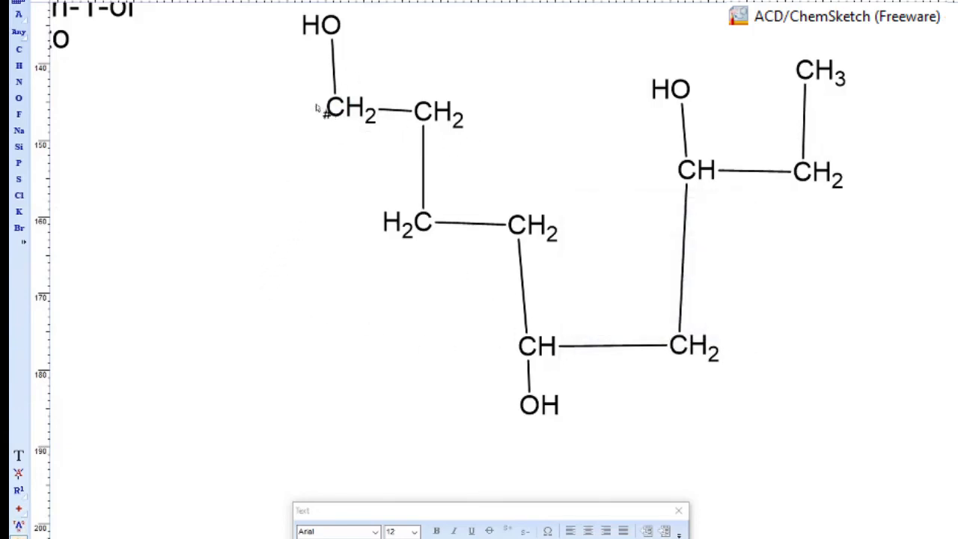
{"action": "left_click", "coordinate": [340, 98]}
Step: Colour the three hydroxyl groups of the open-chain triol red
{"action": "left_click_drag", "start_coordinate": [285, 15], "coordinate": [360, 47]}
{"action": "right_click", "coordinate": [323, 24]}
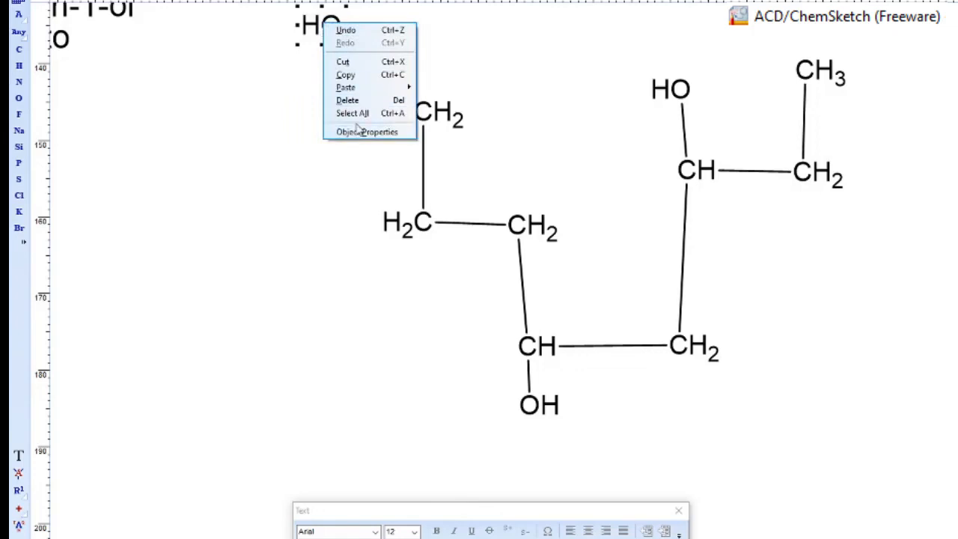
{"action": "left_click", "coordinate": [360, 152]}
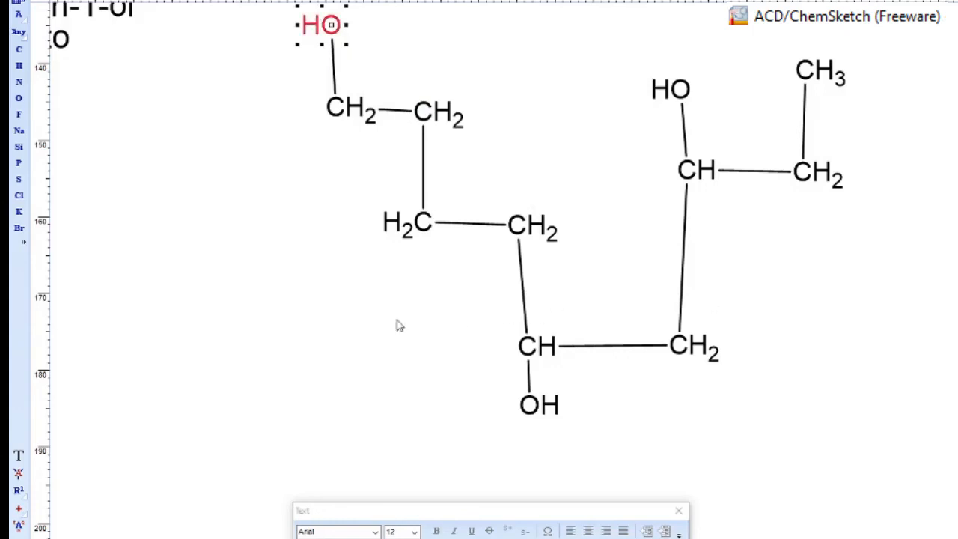
{"action": "left_click", "coordinate": [276, 380]}
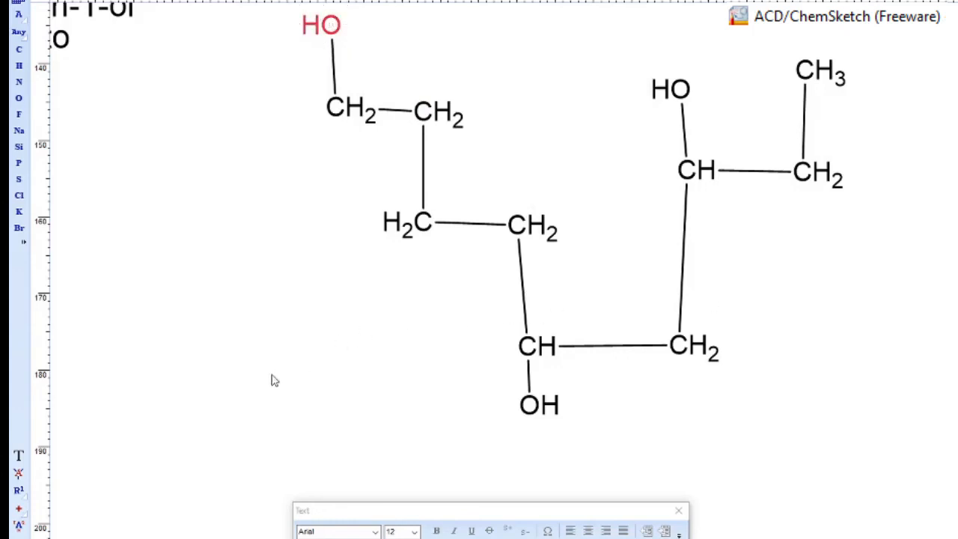
{"action": "left_click", "coordinate": [516, 404]}
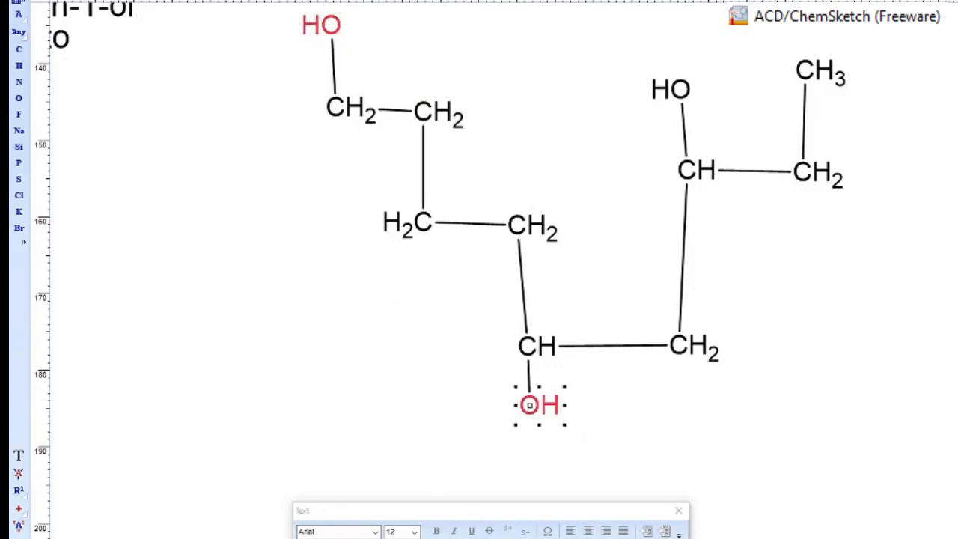
{"action": "left_click", "coordinate": [873, 352]}
{"action": "left_click_drag", "start_coordinate": [613, 49], "coordinate": [719, 112]}
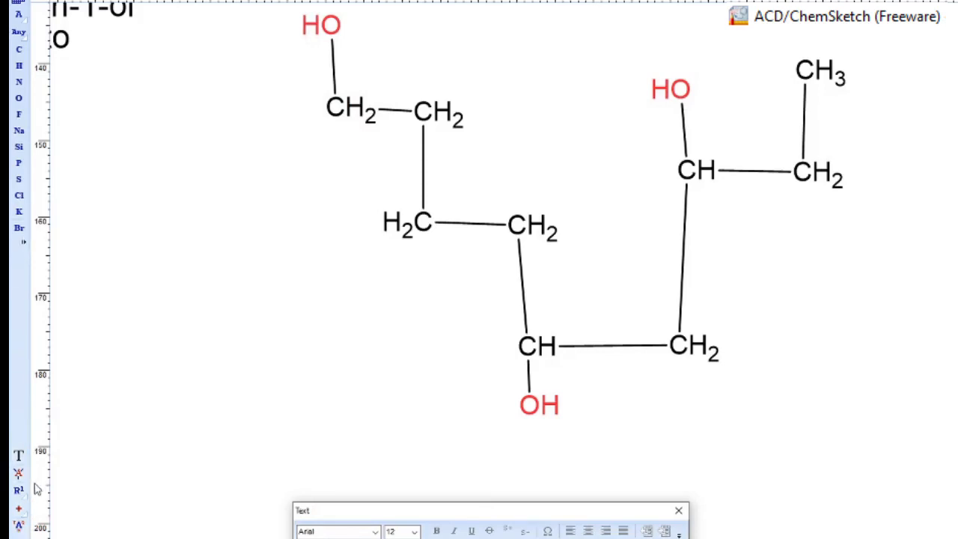
Step: Number the triol's chain carbons 1 to 9 in free numbering mode, from the CH2 bearing the terminal HO to the CH3
{"action": "left_click", "coordinate": [19, 536]}
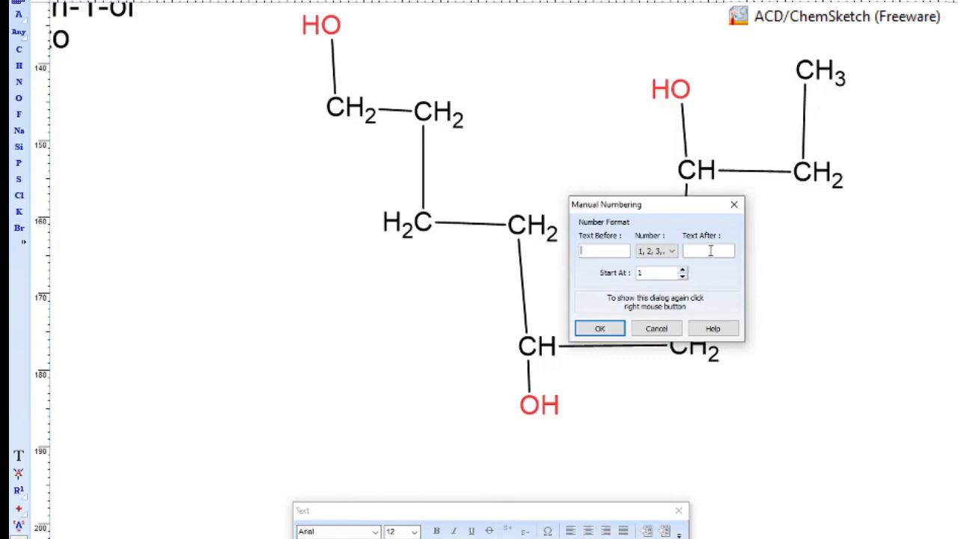
{"action": "left_click", "coordinate": [602, 328]}
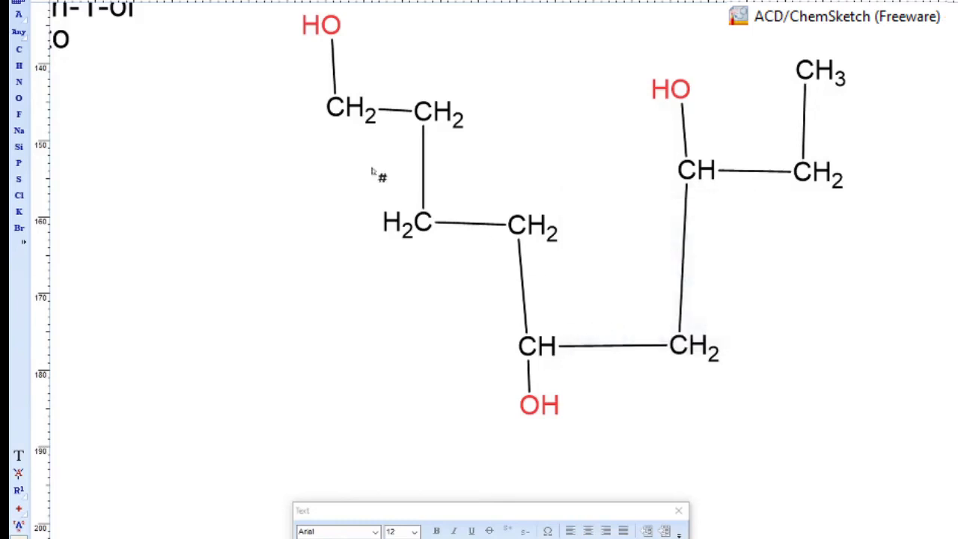
{"action": "left_click", "coordinate": [329, 139]}
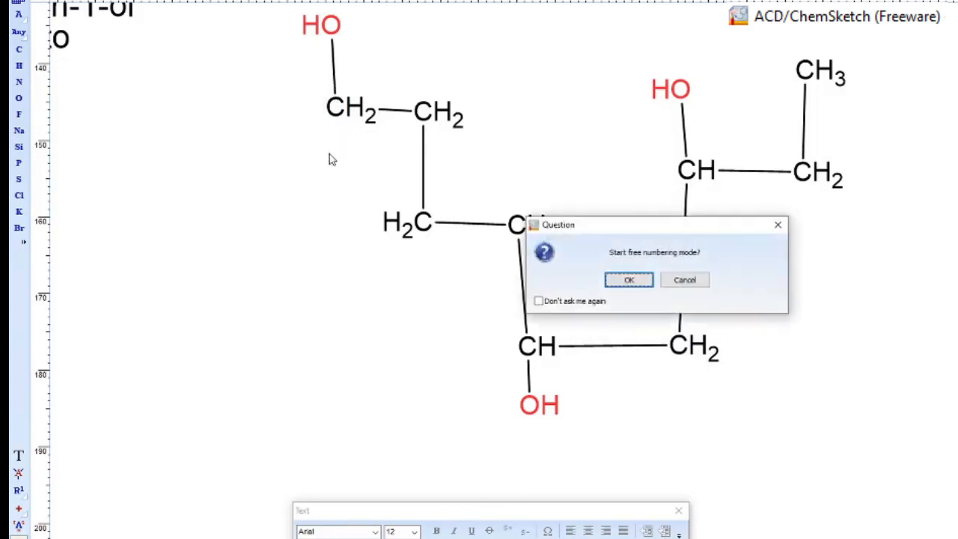
{"action": "left_click", "coordinate": [627, 279]}
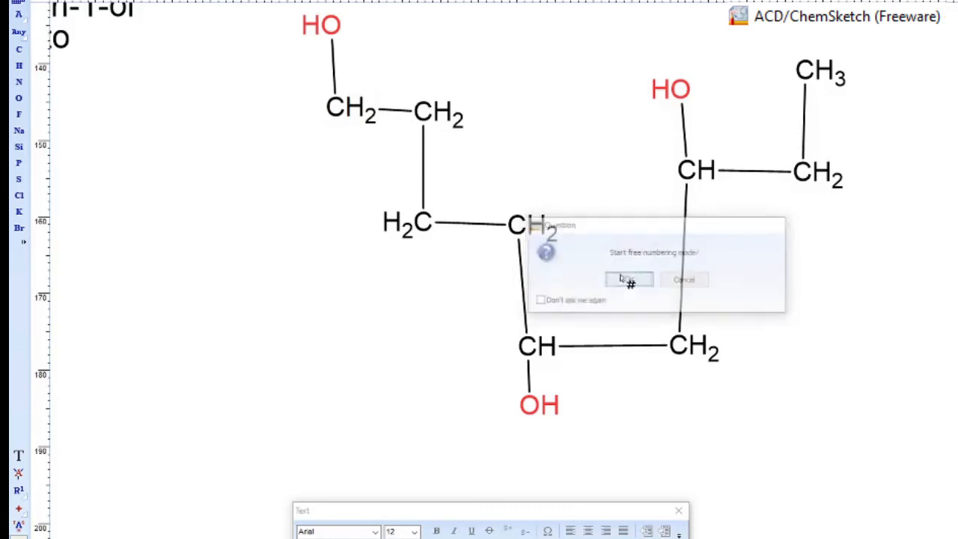
{"action": "left_click", "coordinate": [421, 91]}
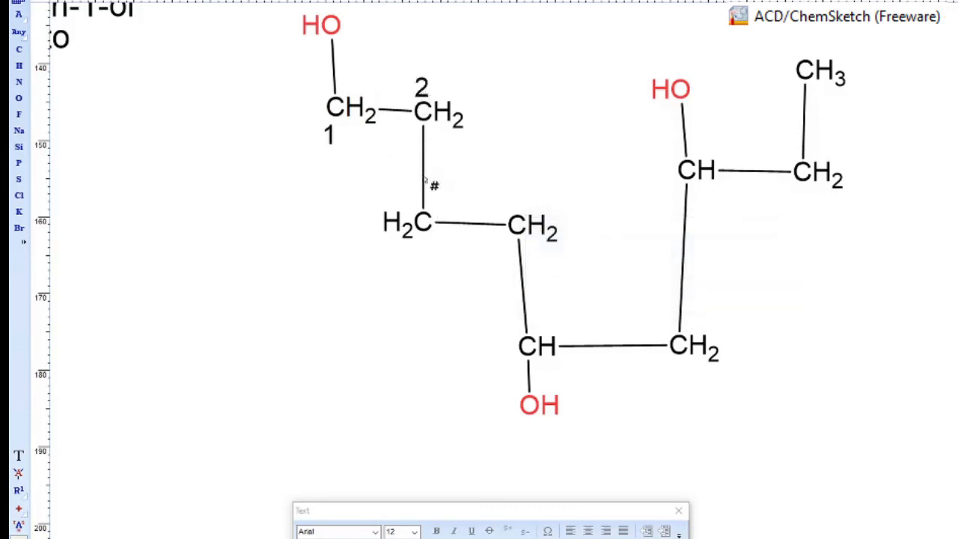
{"action": "left_click", "coordinate": [426, 252]}
{"action": "left_click", "coordinate": [514, 200]}
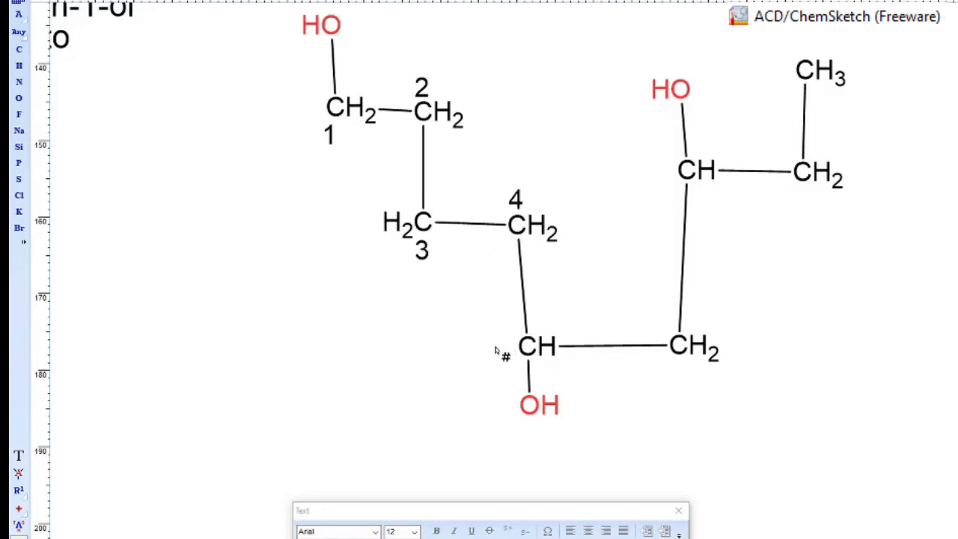
{"action": "left_click", "coordinate": [496, 350]}
{"action": "left_click", "coordinate": [676, 380]}
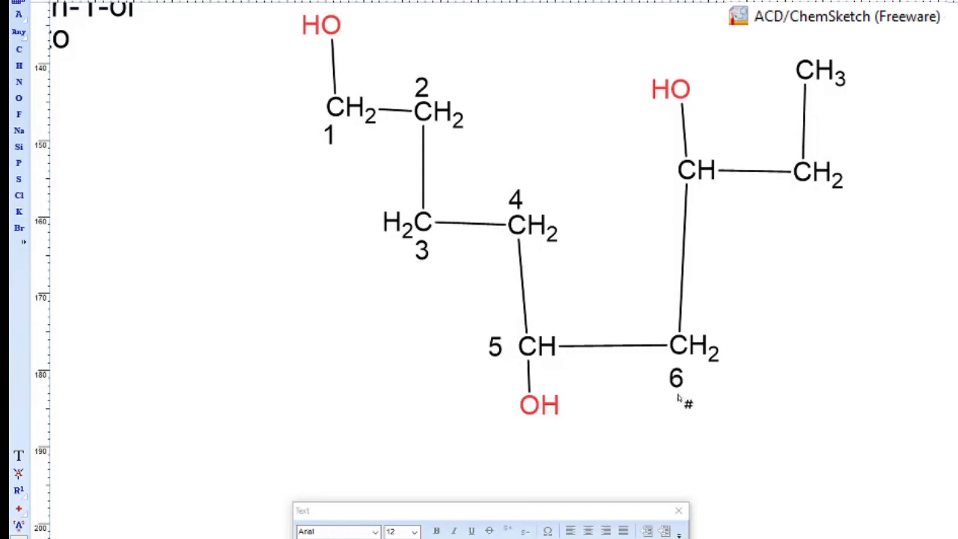
{"action": "left_click", "coordinate": [652, 177]}
{"action": "left_click", "coordinate": [804, 203]}
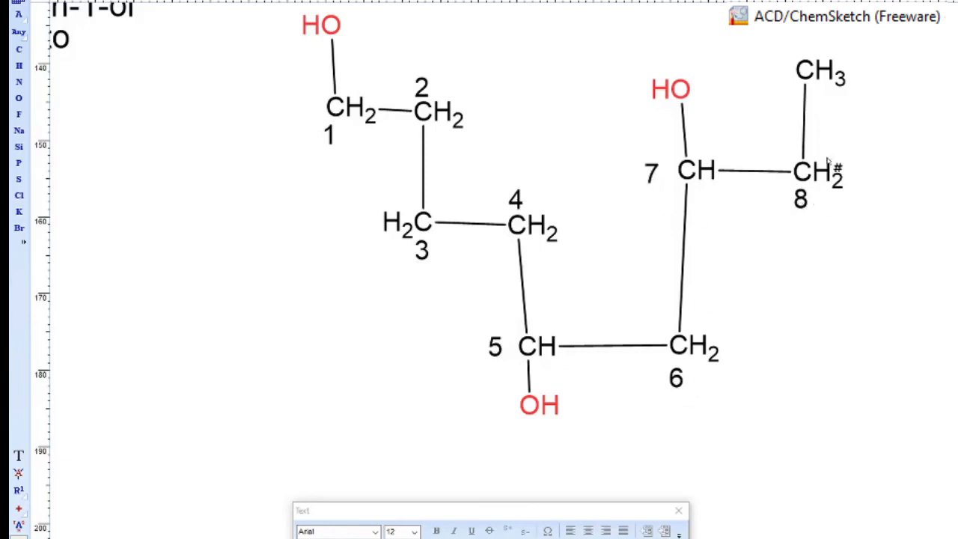
{"action": "left_click", "coordinate": [802, 42]}
Step: Add the text label "função álcool (ol)" in the free space beside carbon 3 of the triol
{"action": "left_click", "coordinate": [18, 455]}
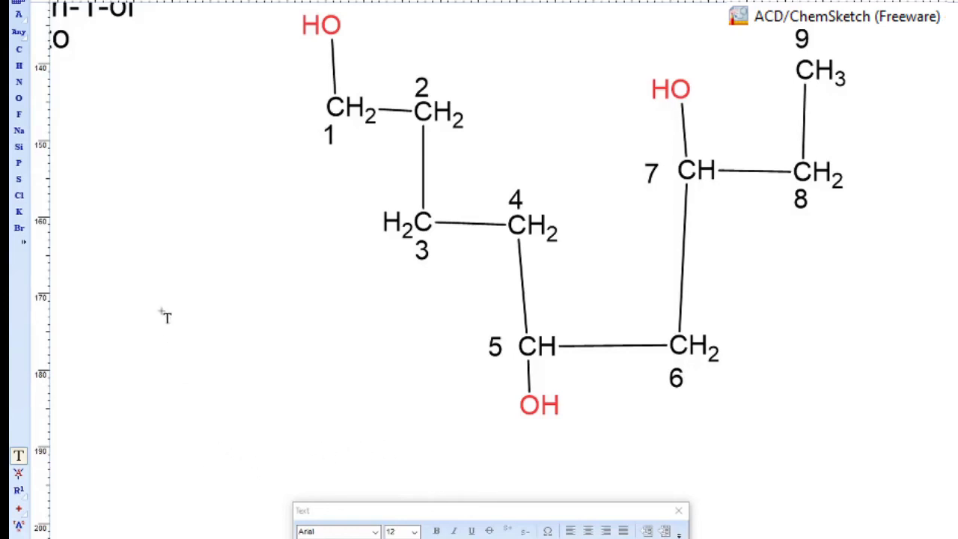
{"action": "left_click", "coordinate": [108, 229]}
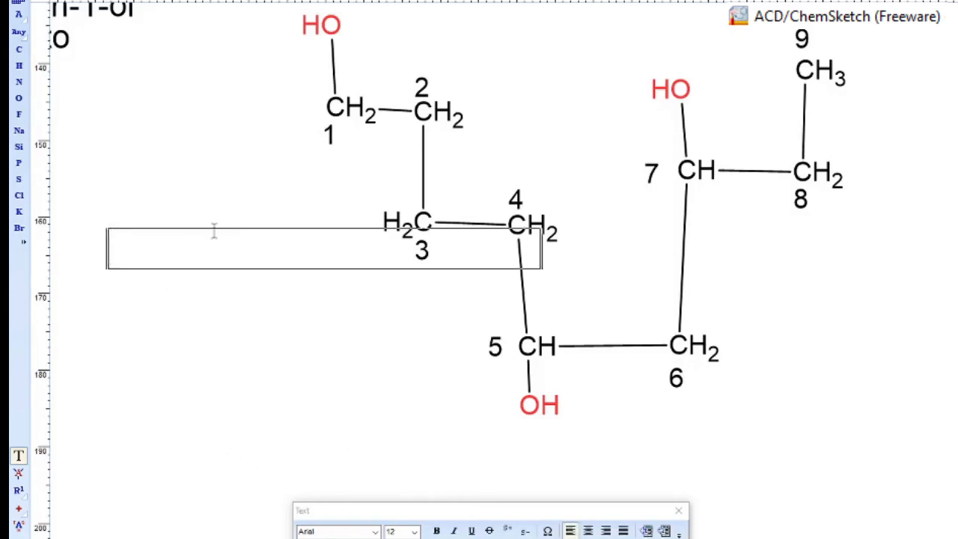
{"action": "key", "text": "Escape"}
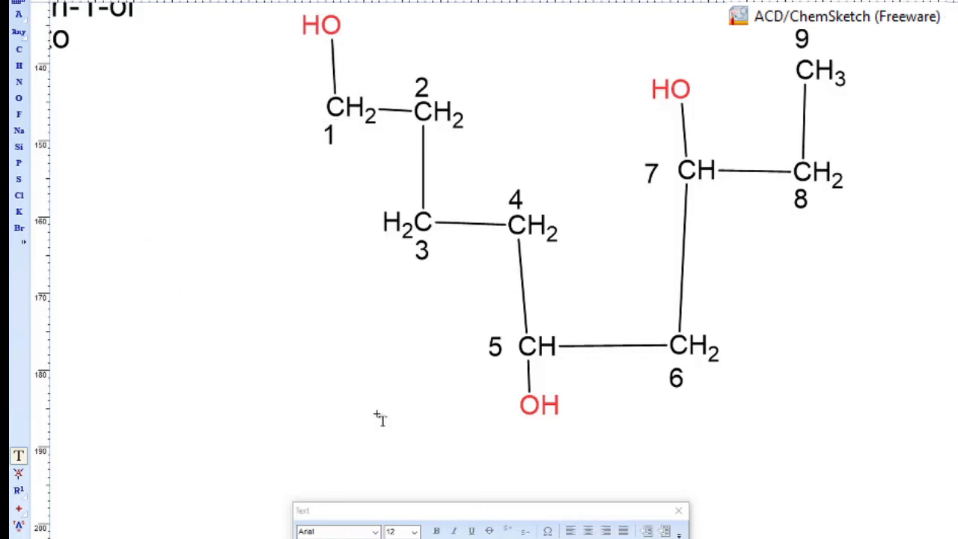
{"action": "left_click", "coordinate": [109, 255]}
{"action": "type", "text": "f"}
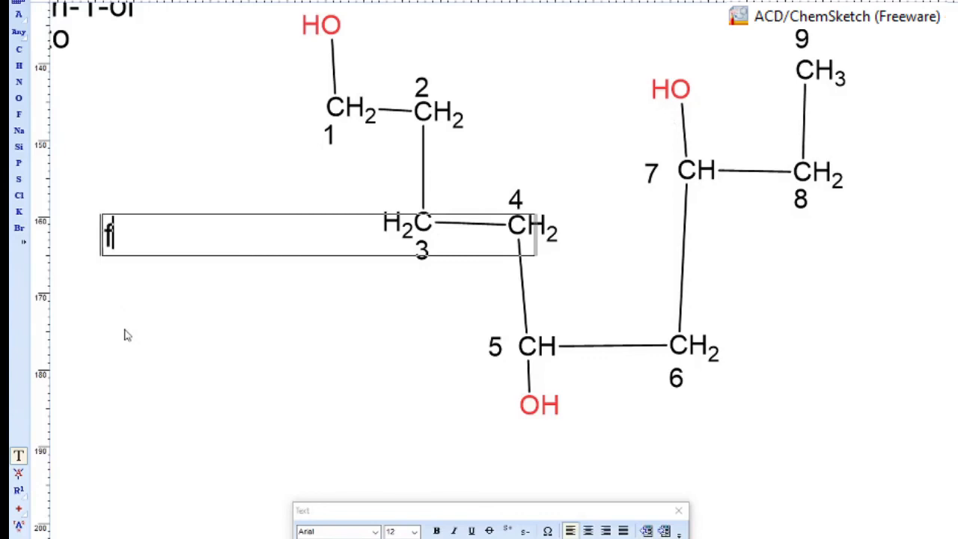
{"action": "type", "text": "unção "}
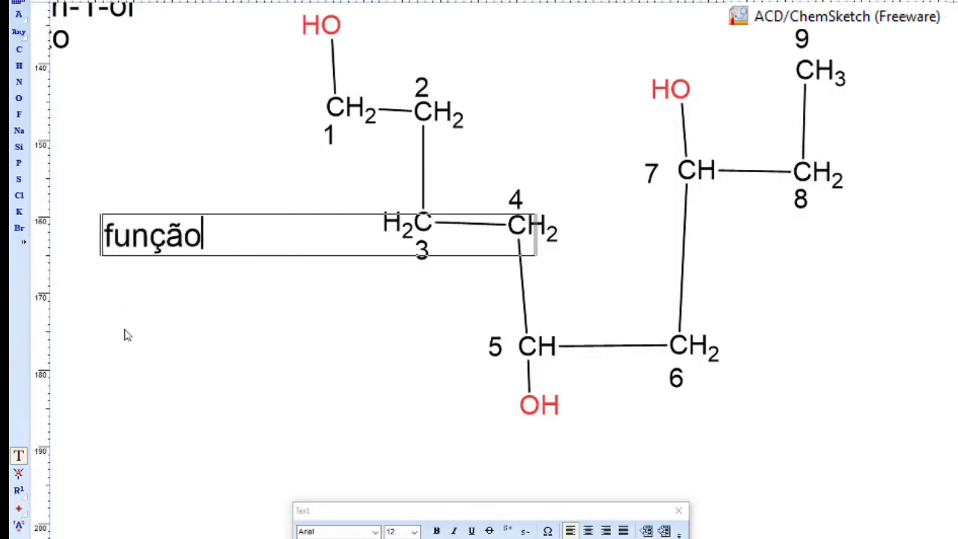
{"action": "type", "text": "álcool"}
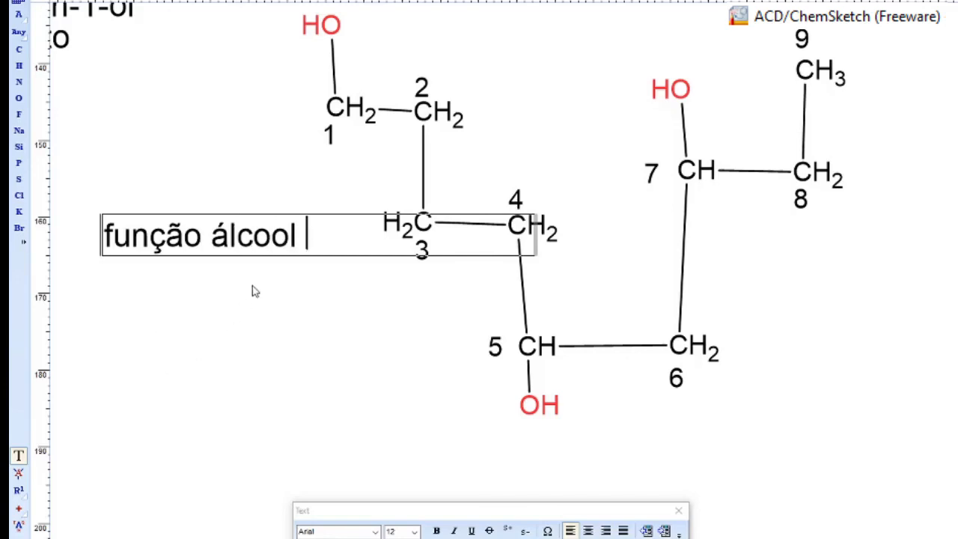
{"action": "type", "text": " ("}
{"action": "key", "text": "Delete"}
{"action": "type", "text": "(ol)"}
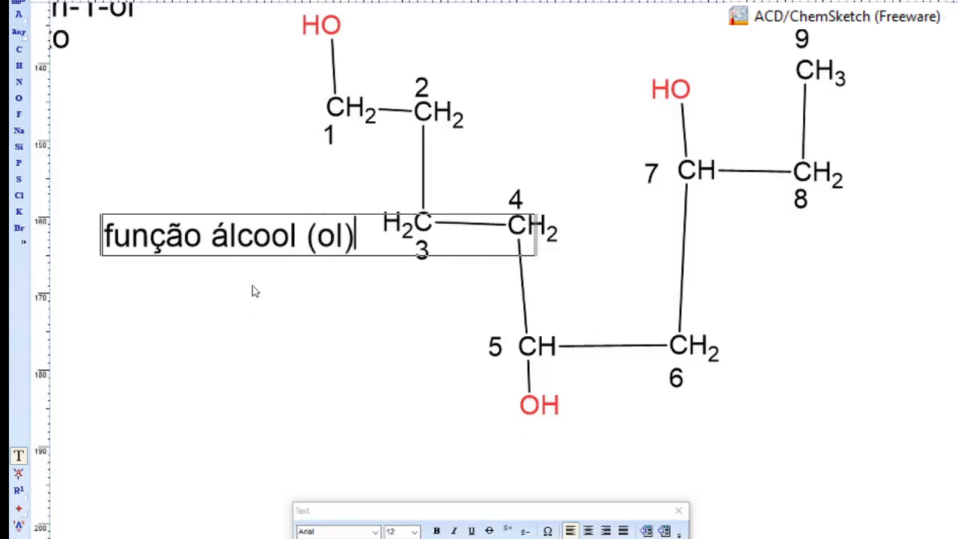
{"action": "left_click", "coordinate": [252, 383]}
Step: Move the "função álcool (ol)" label slightly up and further away from the triol's carbon chain
{"action": "left_click", "coordinate": [255, 219]}
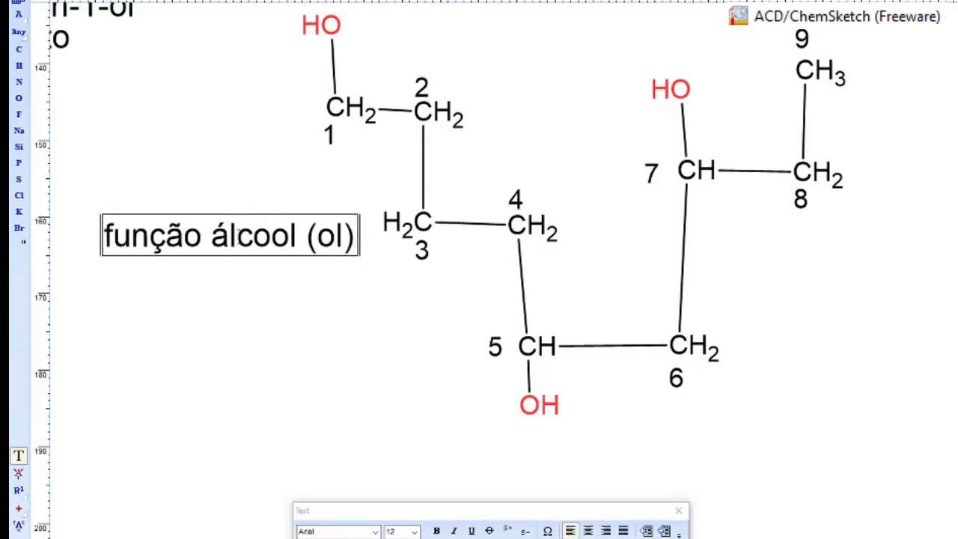
{"action": "left_click_drag", "start_coordinate": [239, 233], "coordinate": [210, 228]}
{"action": "left_click", "coordinate": [149, 263]}
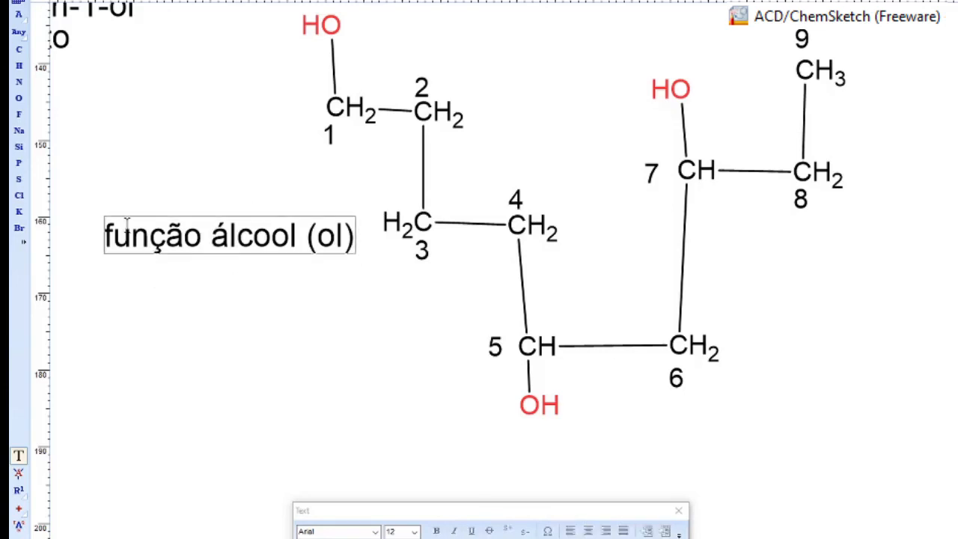
{"action": "double_click", "coordinate": [159, 232]}
{"action": "left_click", "coordinate": [160, 234]}
{"action": "left_click", "coordinate": [236, 236]}
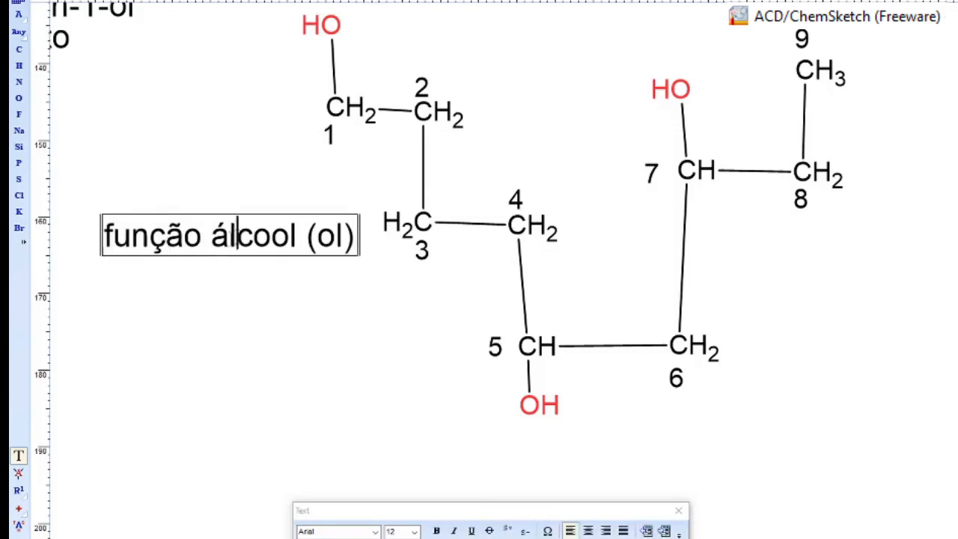
{"action": "left_click", "coordinate": [182, 291]}
{"action": "left_click_drag", "start_coordinate": [219, 252], "coordinate": [217, 202]}
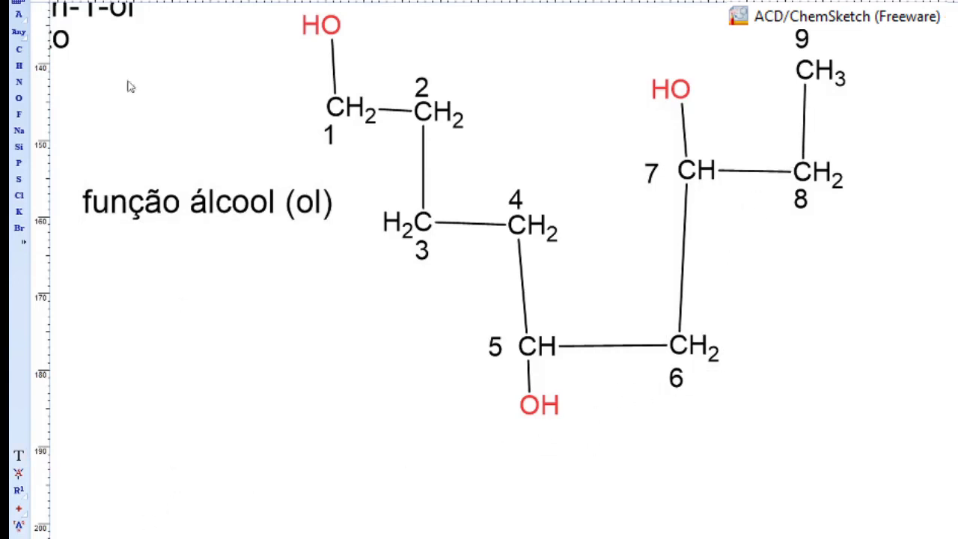
Step: Add the text label "non" in the free space below the triol as the name's chain-length prefix
{"action": "left_click", "coordinate": [19, 454]}
{"action": "left_click", "coordinate": [188, 433]}
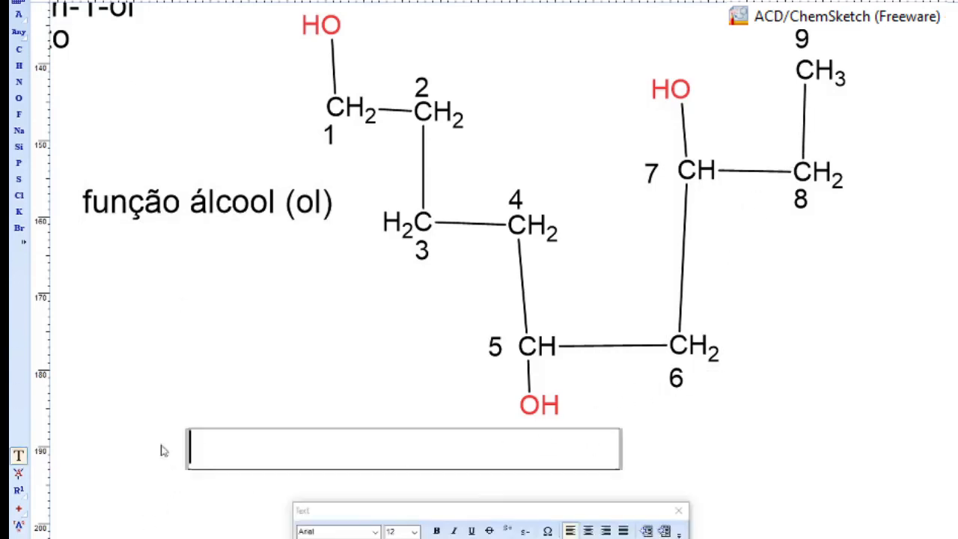
{"action": "type", "text": "non"}
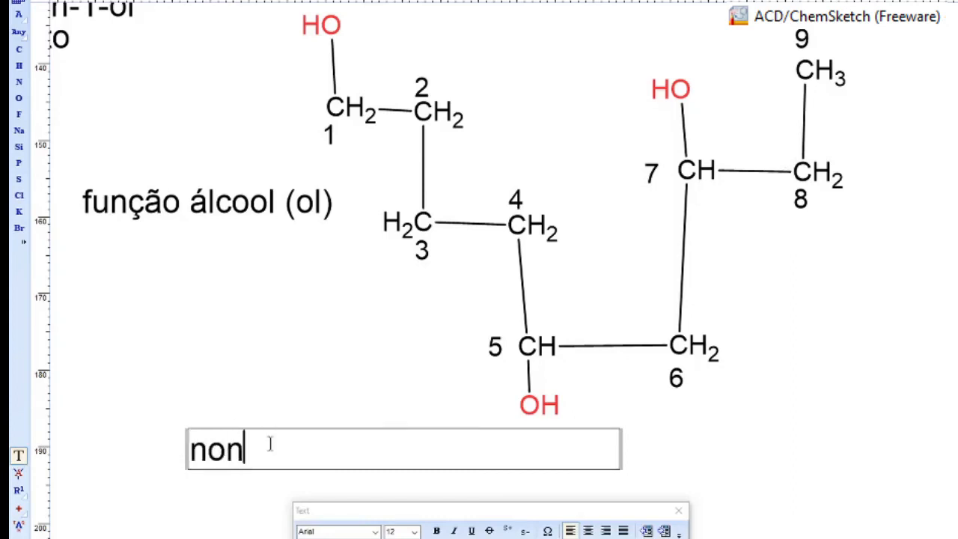
{"action": "left_click", "coordinate": [661, 447]}
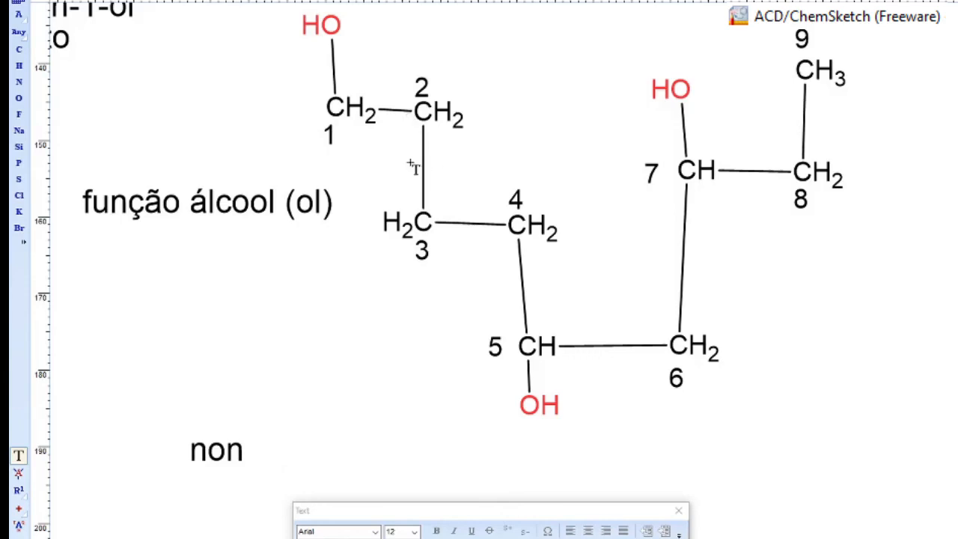
Step: Extend the "non" label below the triol to "nonanol", widening its text box so the name fits on one line
{"action": "left_click", "coordinate": [234, 449]}
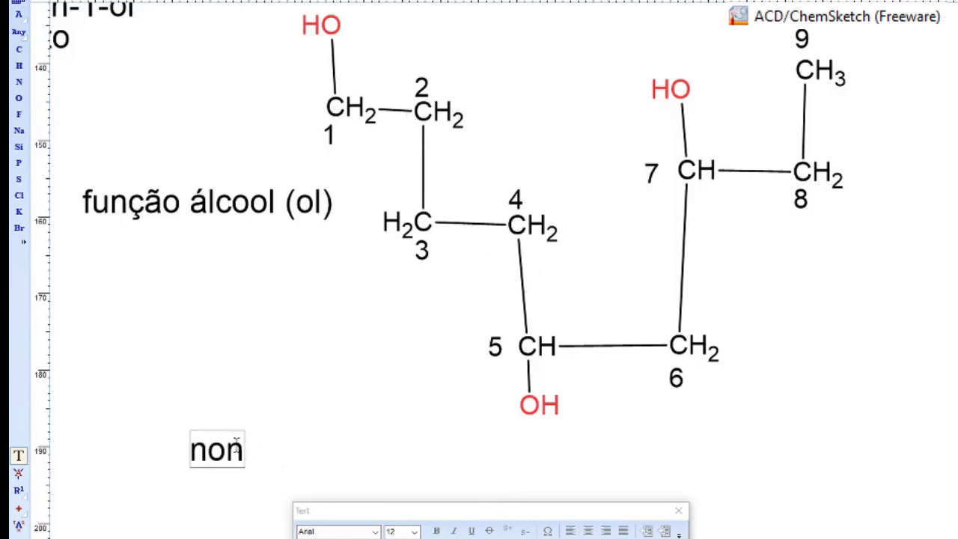
{"action": "left_click", "coordinate": [243, 449]}
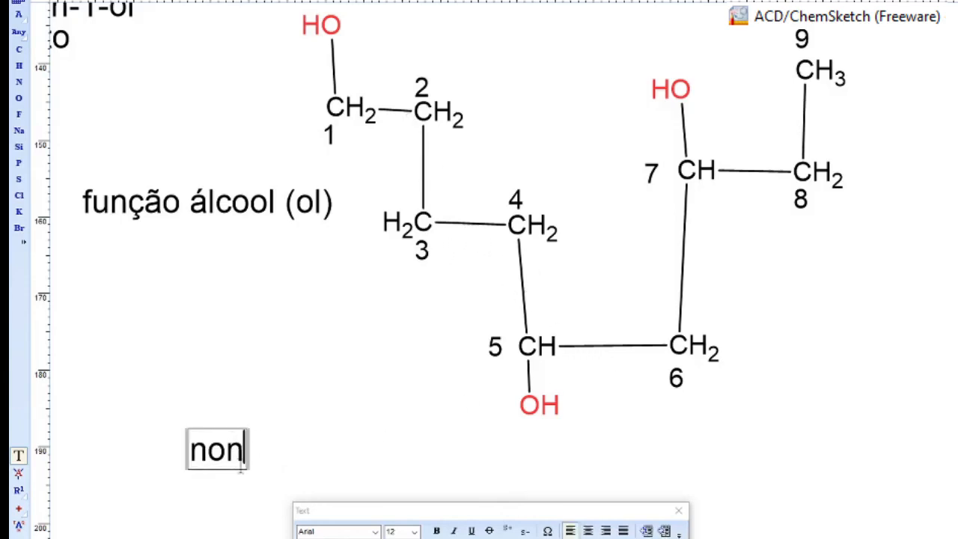
{"action": "type", "text": "an"}
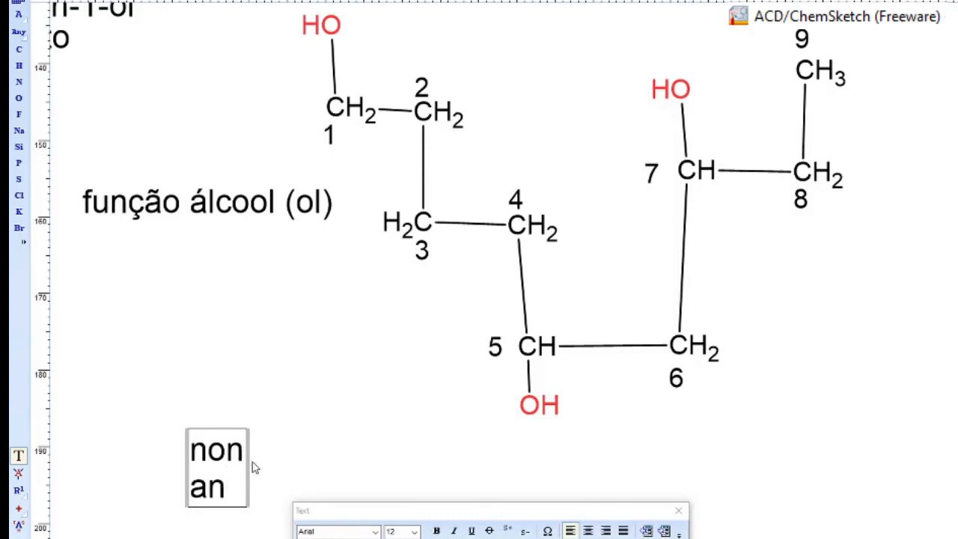
{"action": "left_click_drag", "start_coordinate": [249, 461], "coordinate": [411, 477]}
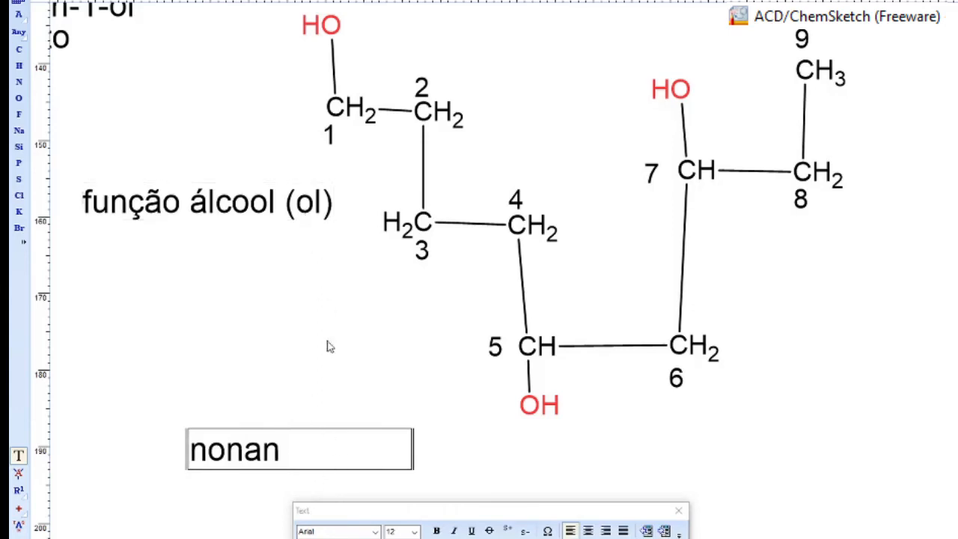
{"action": "type", "text": "ol"}
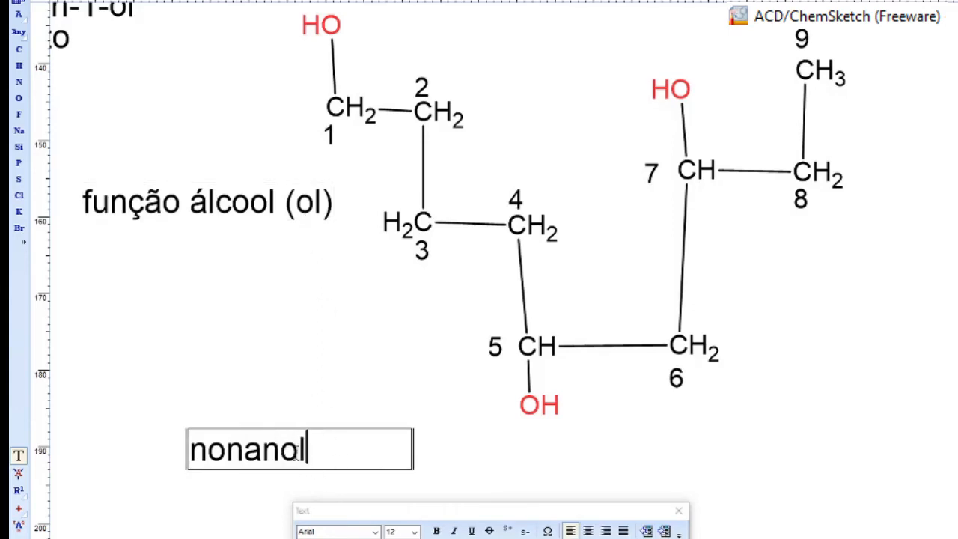